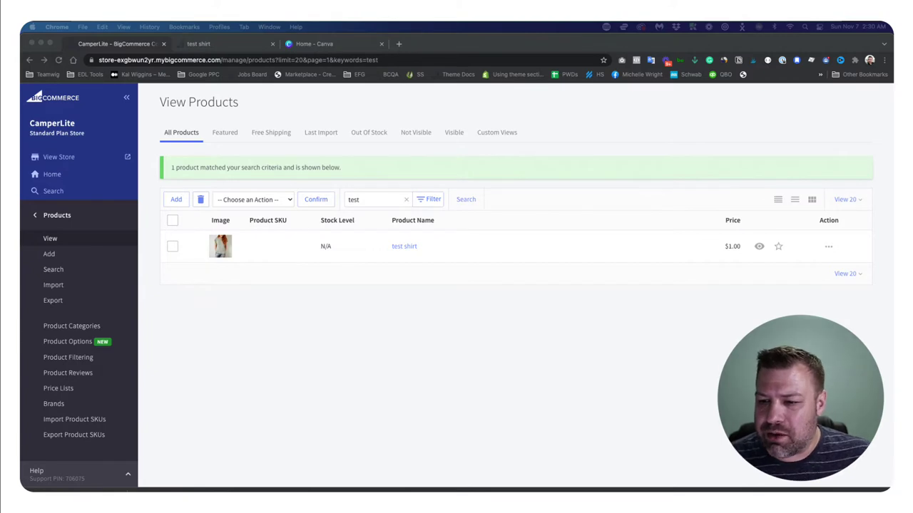
Reload the test shirt's storefront page to check how it can be bought, and return to the store admin
click(404, 246)
click(229, 43)
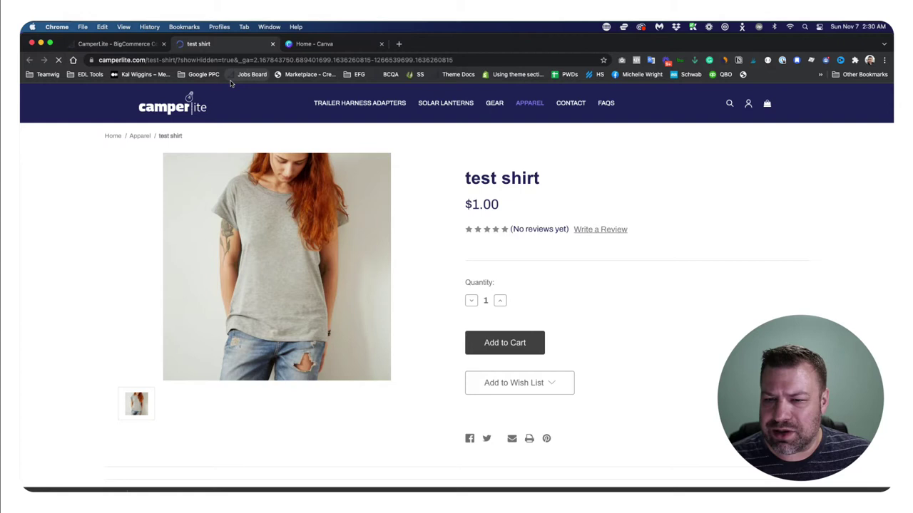
key(super+r)
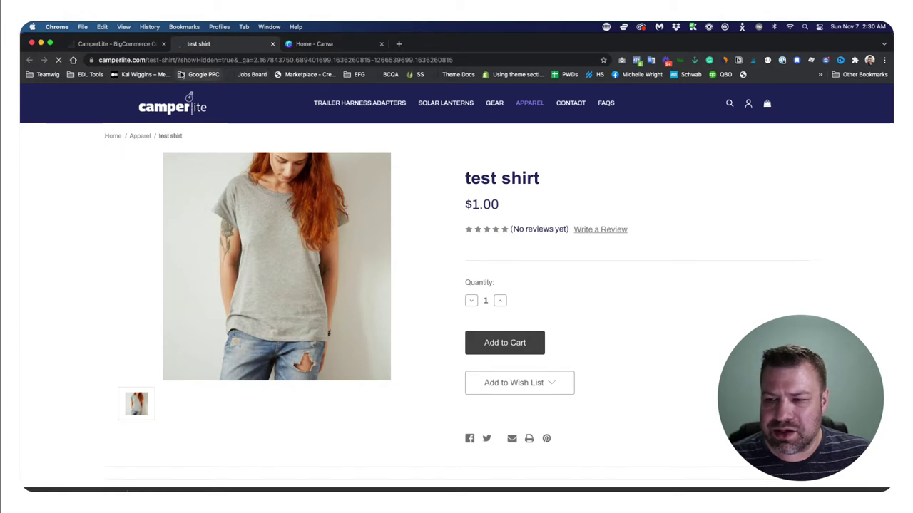
click(136, 45)
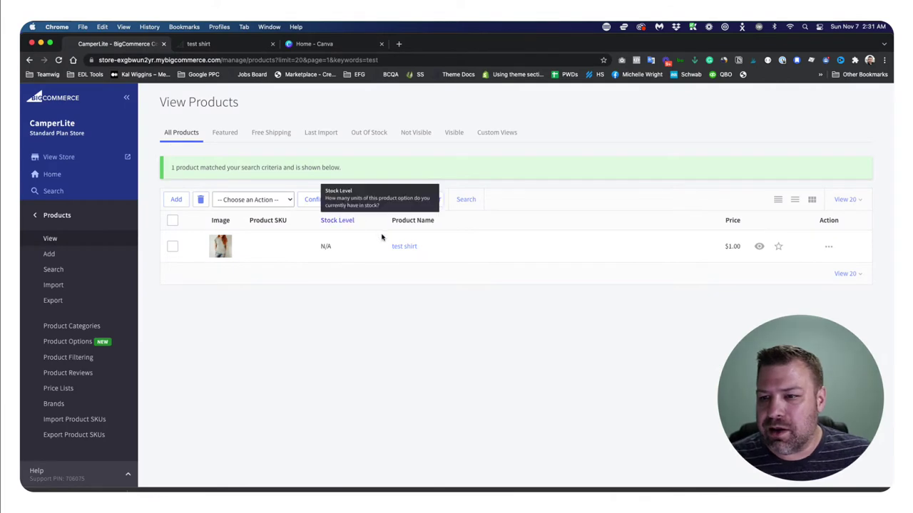
Open the test shirt for editing, enable inventory tracking on the product level with a stock of 10, and save the product
click(413, 249)
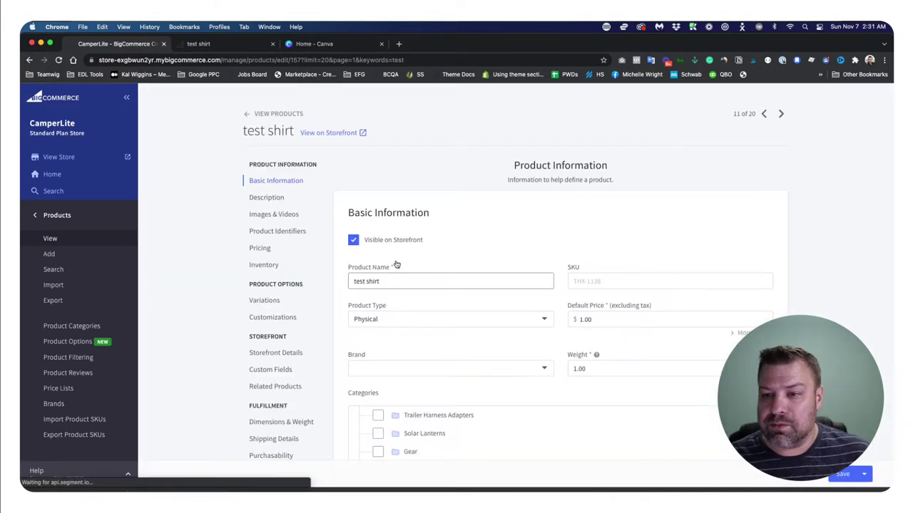
click(263, 266)
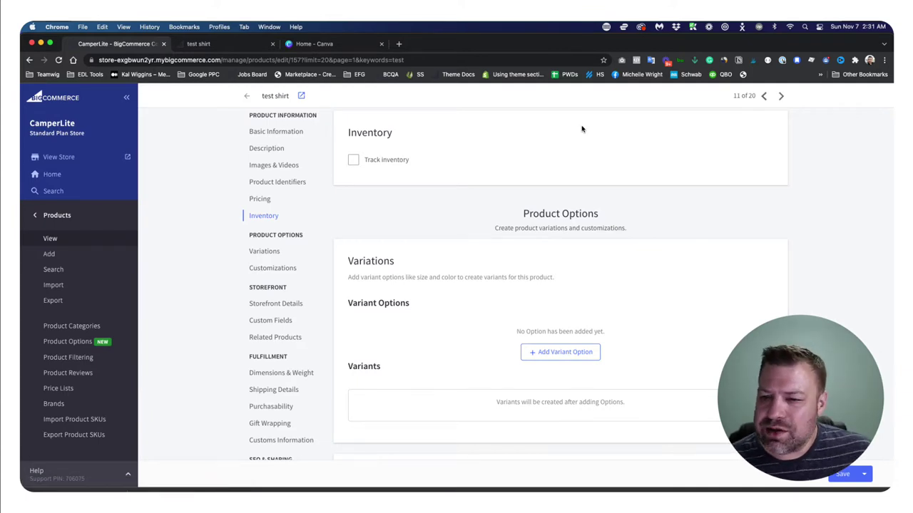
click(355, 161)
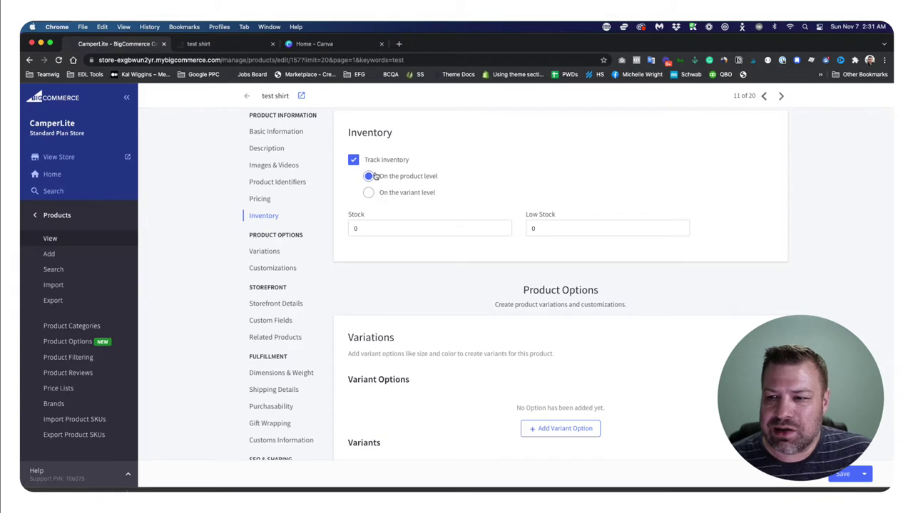
double_click(360, 227)
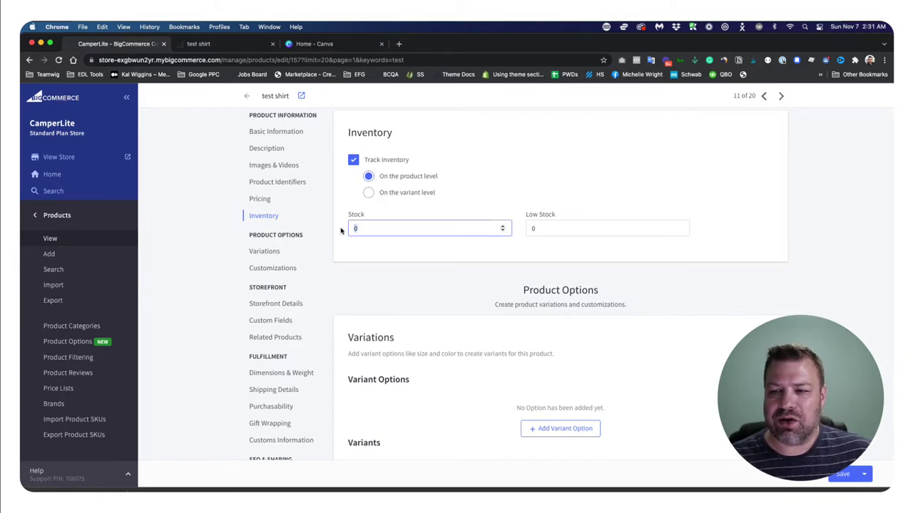
text(10)
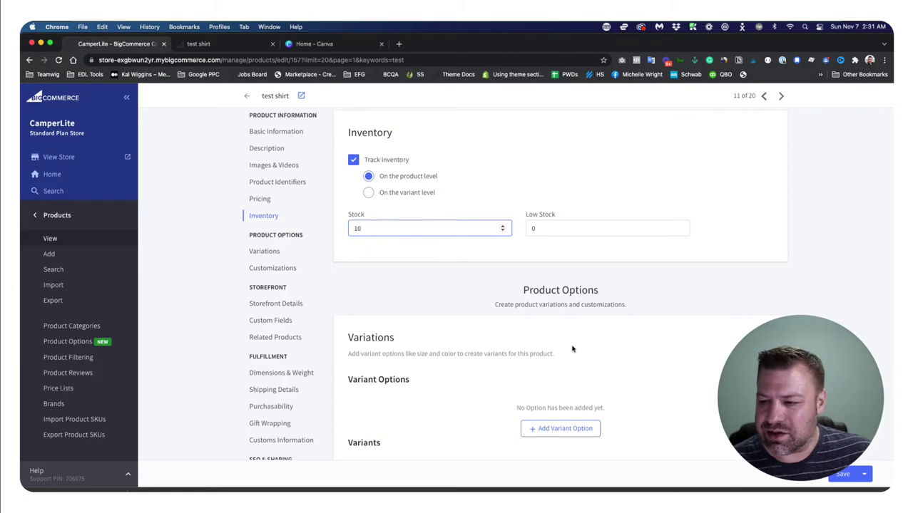
click(840, 479)
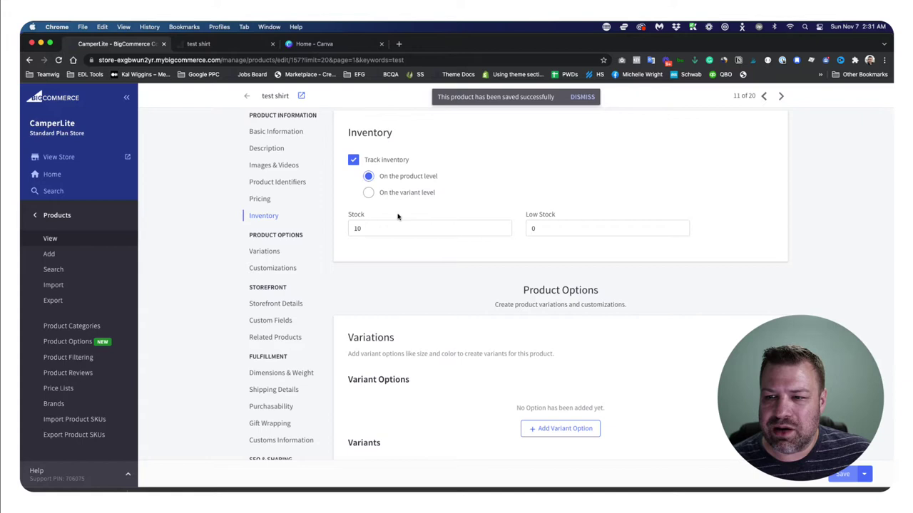
Refresh the test shirt's storefront page, add 2 shirts to the cart, and dismiss the cart summary
click(228, 44)
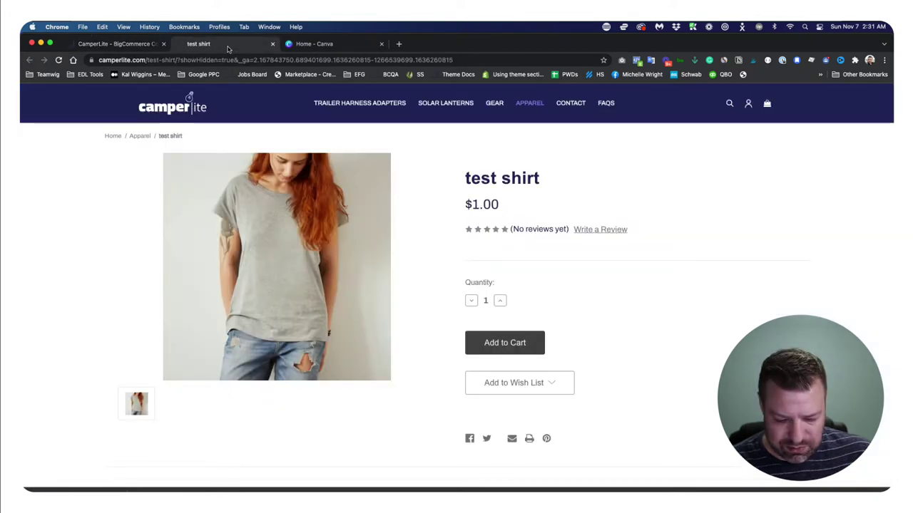
key(super+r)
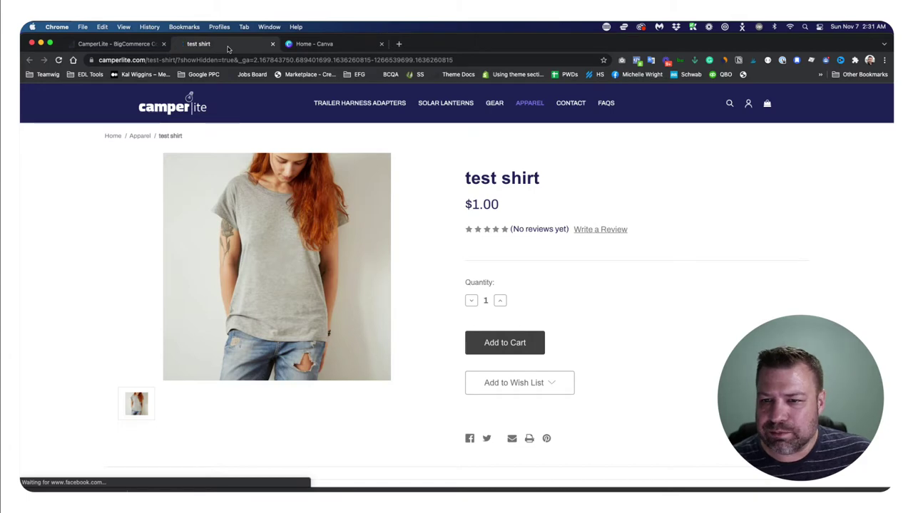
click(500, 300)
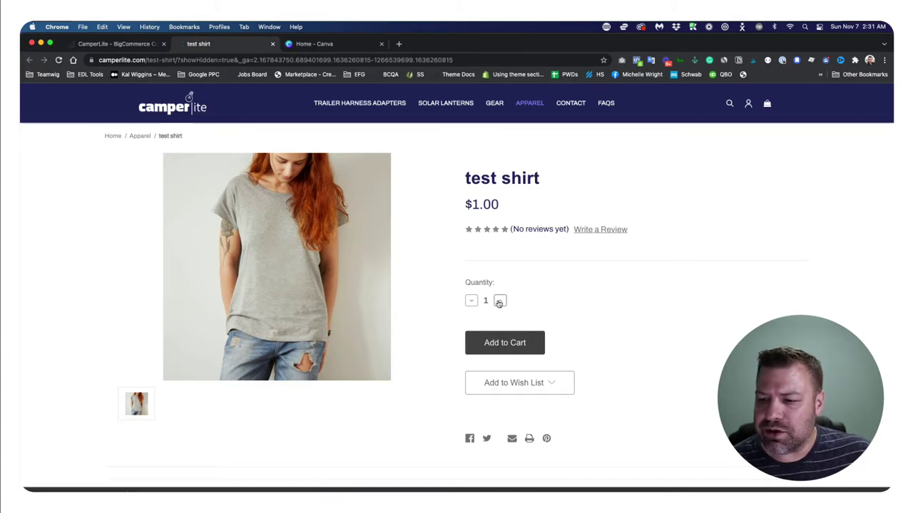
click(502, 352)
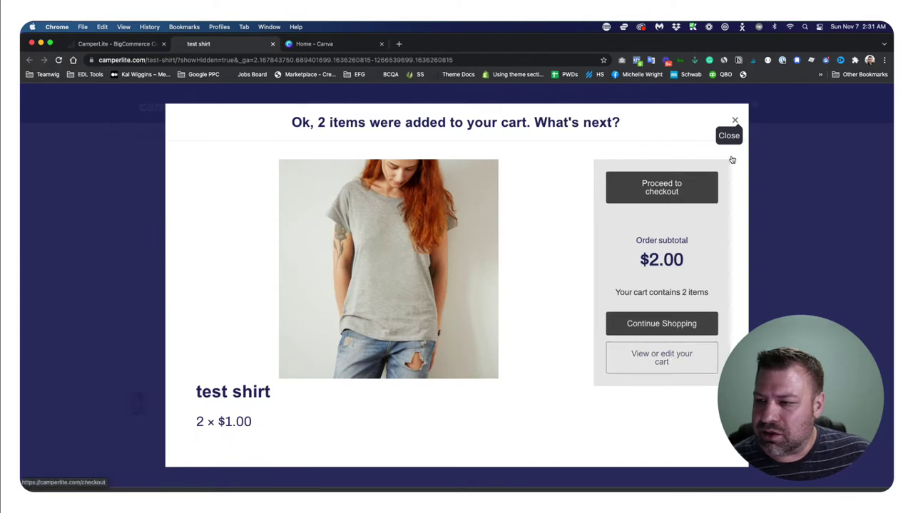
click(735, 122)
Try to add a quantity of 11 test shirts to the cart on the storefront
click(500, 303)
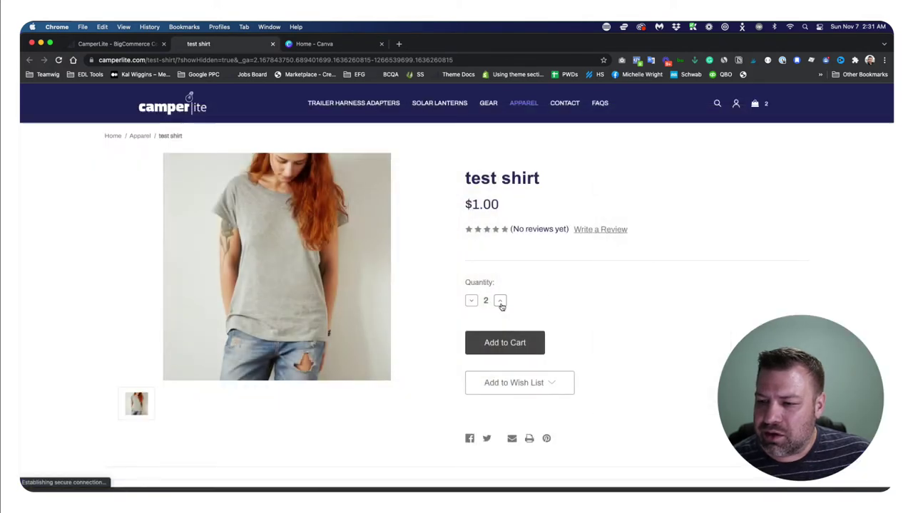
click(501, 303)
click(500, 303)
click(501, 302)
click(501, 303)
click(500, 303)
click(501, 302)
click(501, 302)
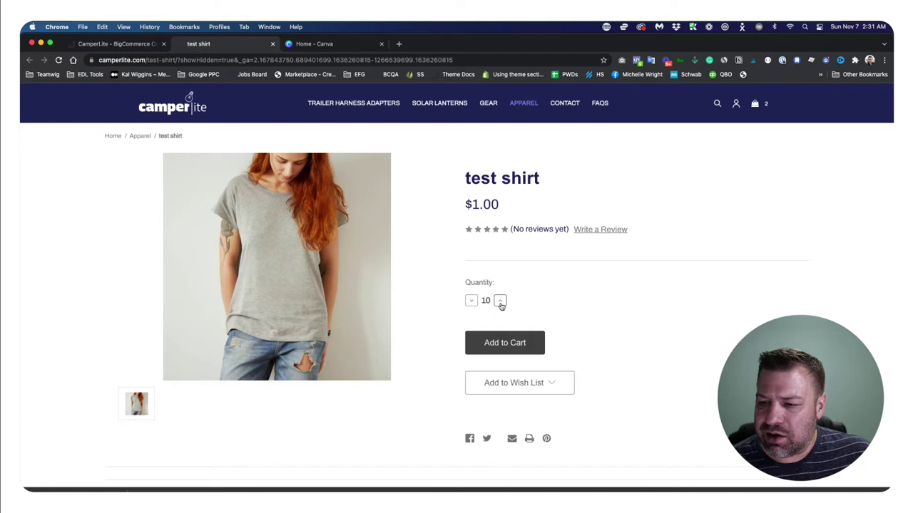
click(501, 302)
click(503, 344)
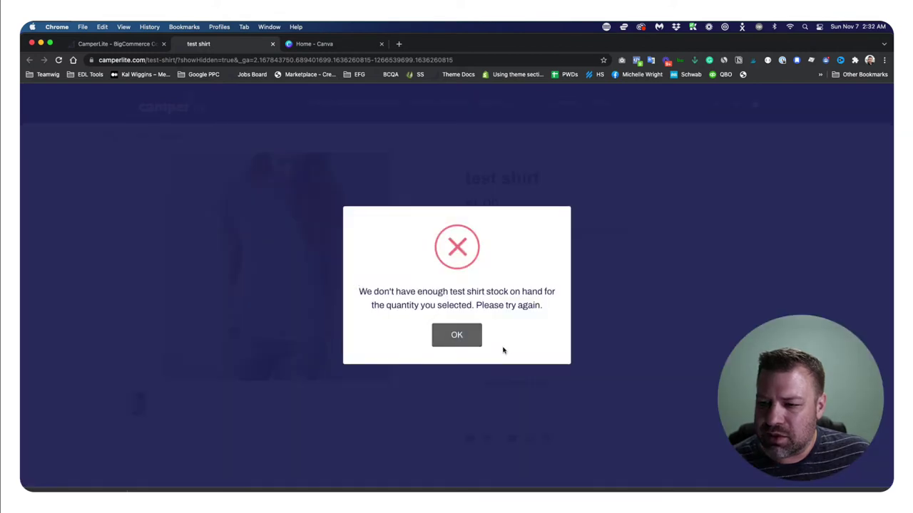
click(462, 346)
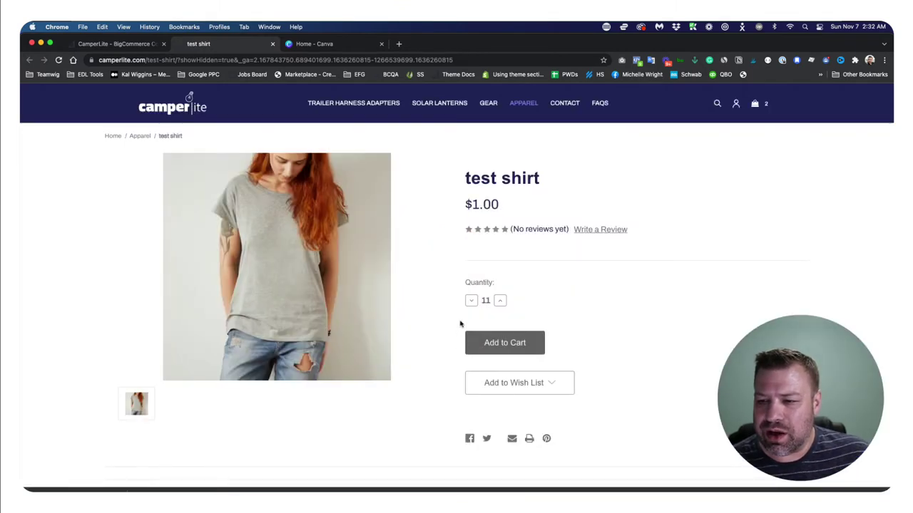
Set the test shirt's stock to 0 in the store admin and save the product
click(88, 45)
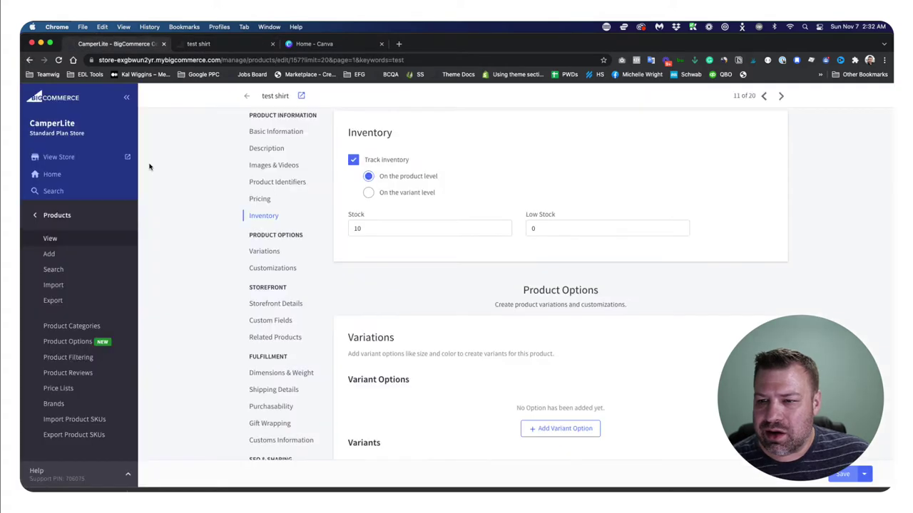
double_click(357, 228)
text(0)
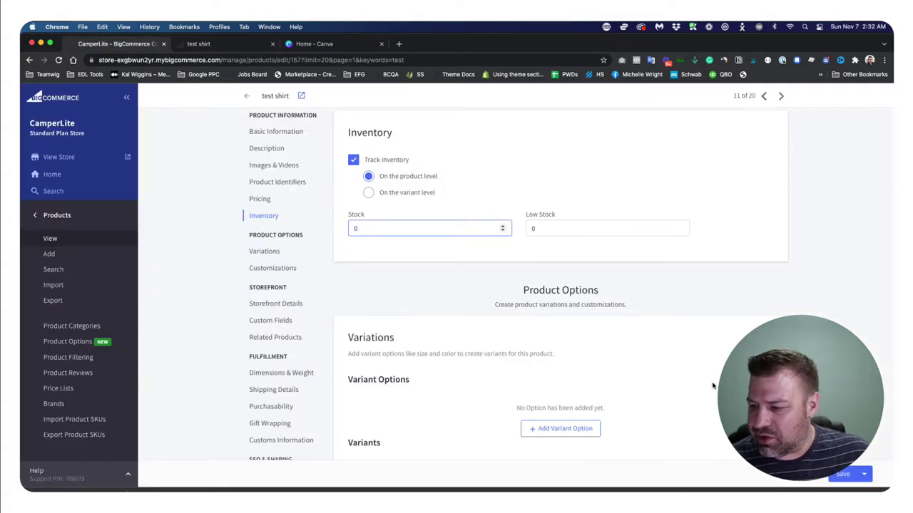
click(843, 474)
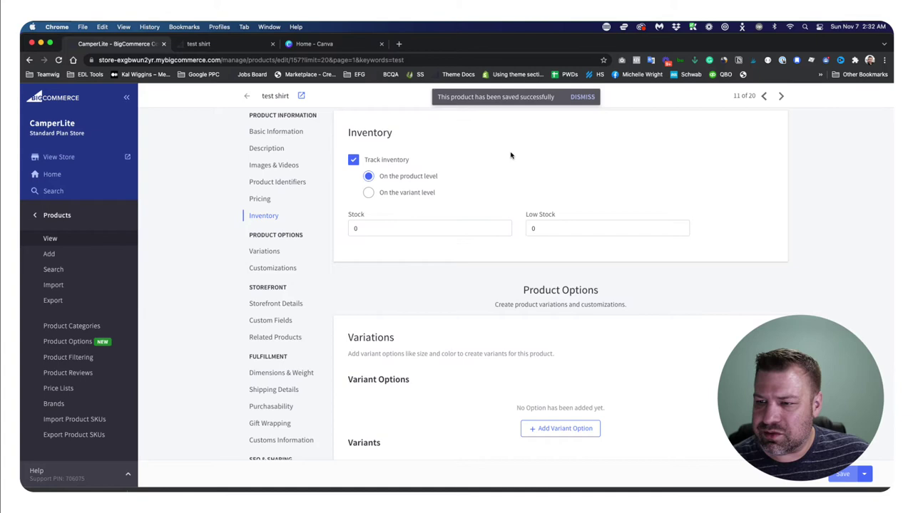
Refresh the test shirt's storefront page and examine which purchase options it offers
click(228, 44)
key(super+r)
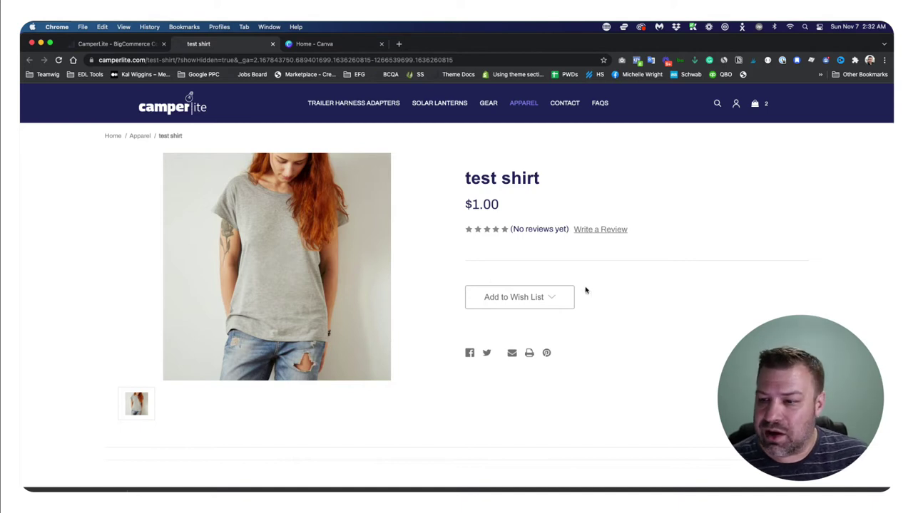
drag(648, 314, 459, 184)
click(642, 322)
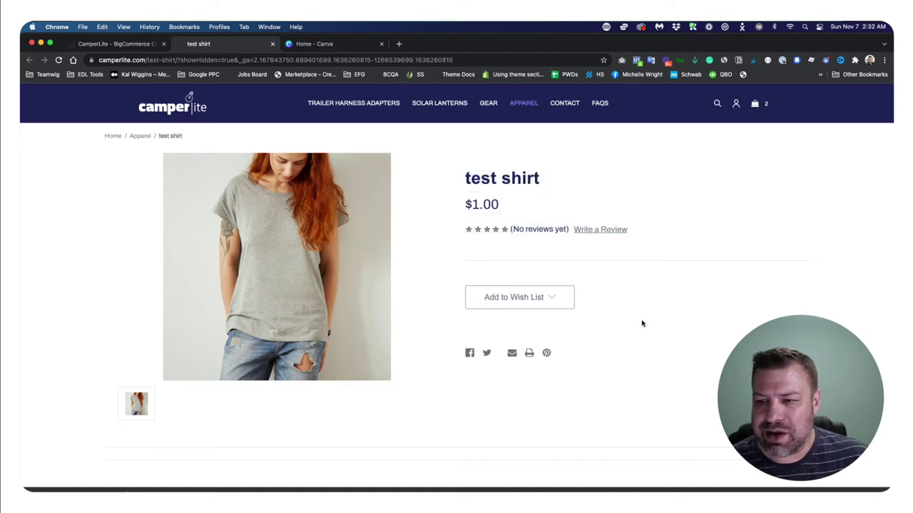
Return to the store admin and open the inventory page of the advanced settings
click(105, 44)
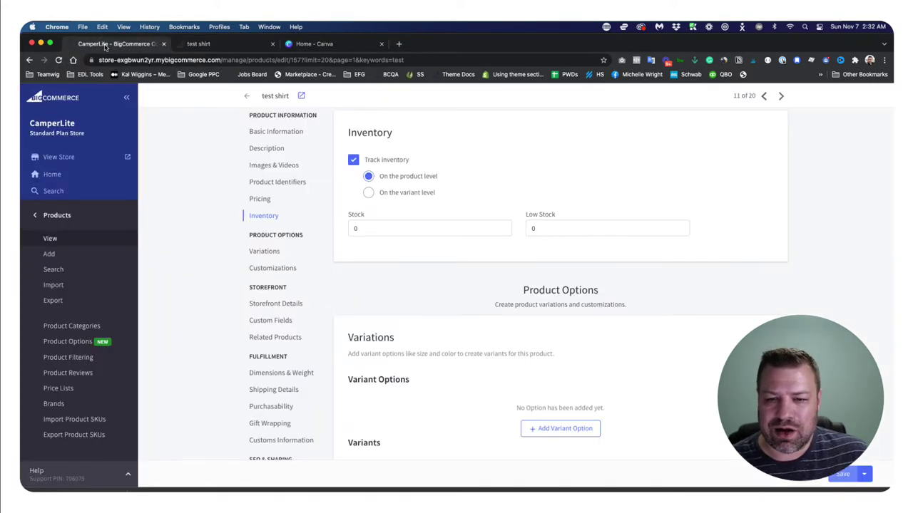
click(64, 217)
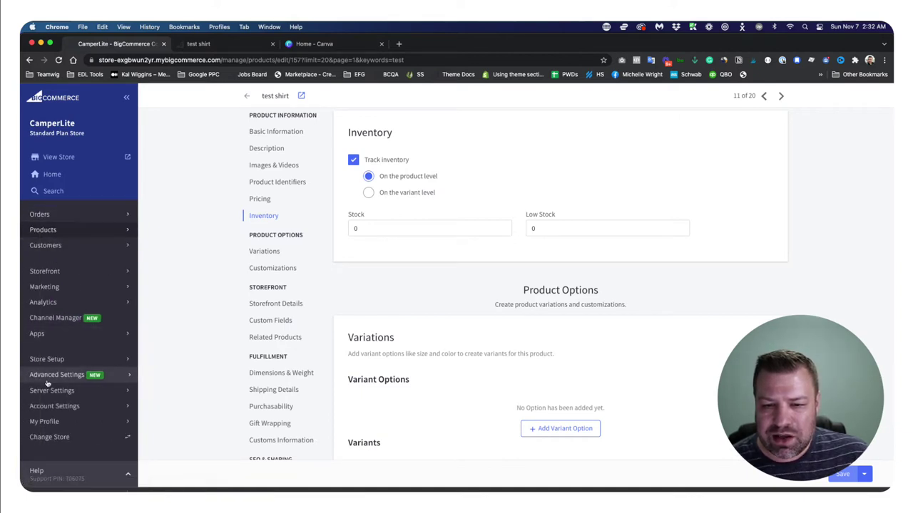
click(48, 379)
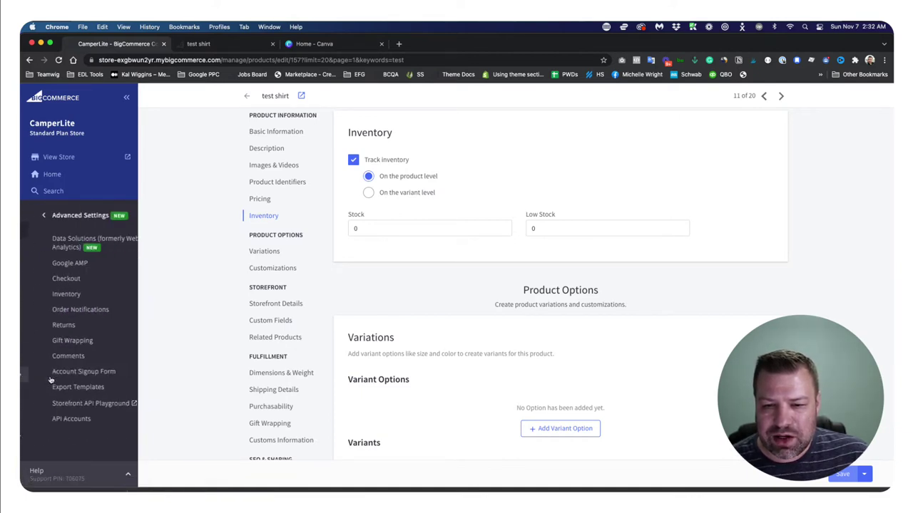
click(57, 299)
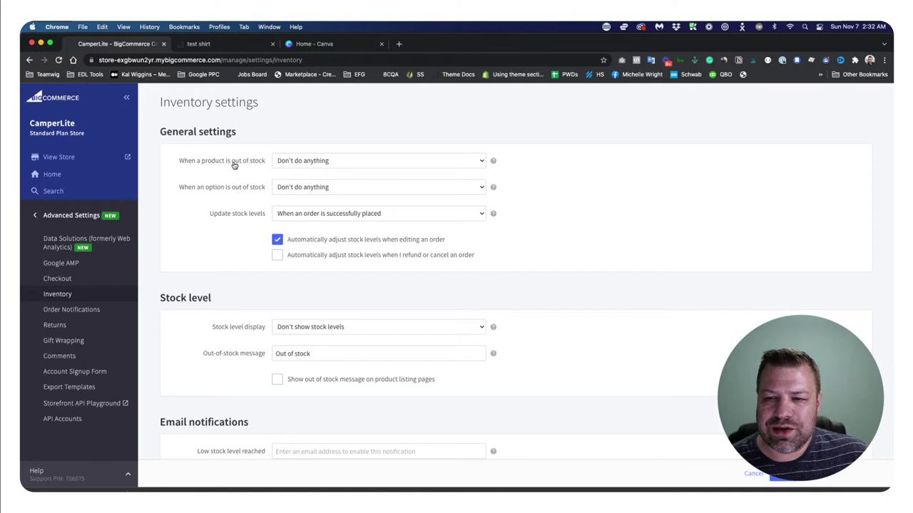
Examine the choices for out-of-stock products, out-of-stock options and when stock levels update, leaving the settings as they are
click(306, 161)
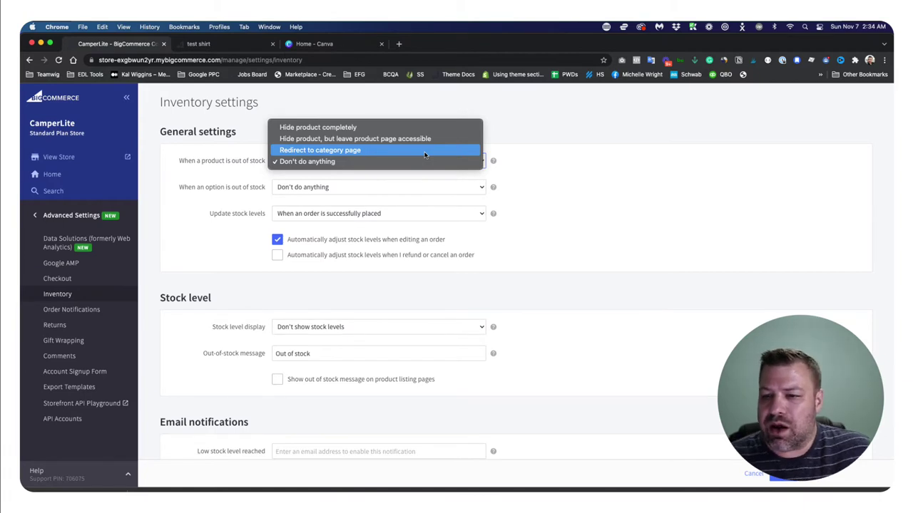
click(558, 174)
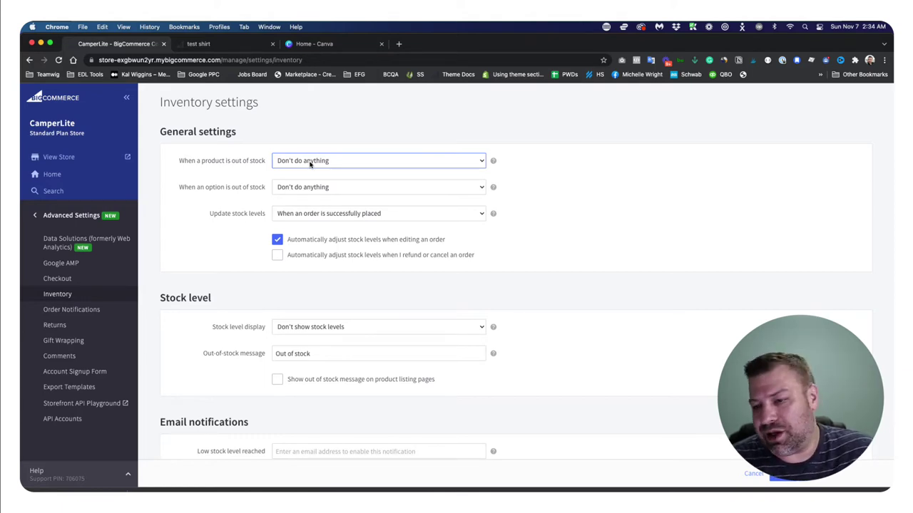
scroll(310, 167, down, 1)
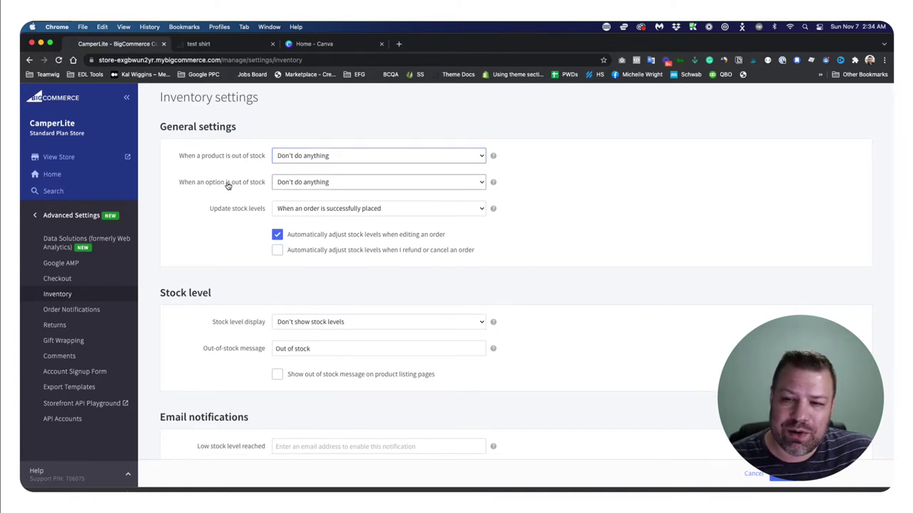
click(305, 183)
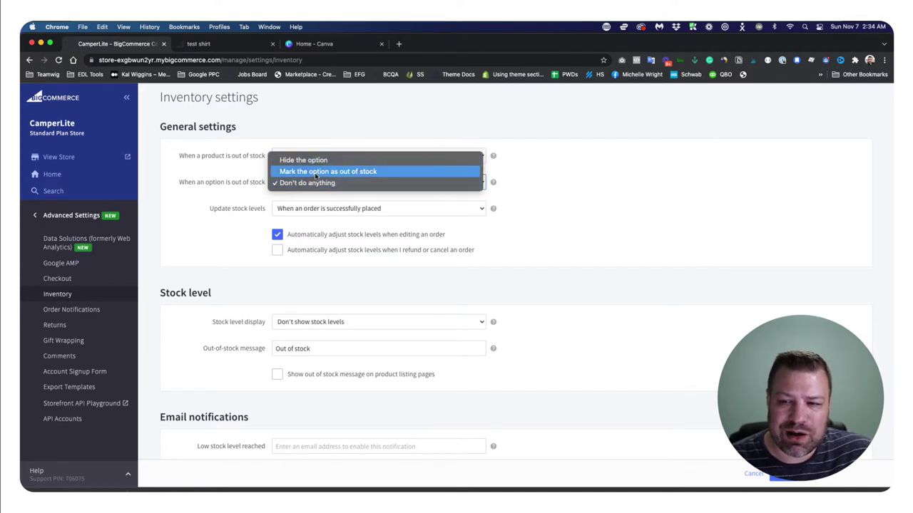
click(596, 191)
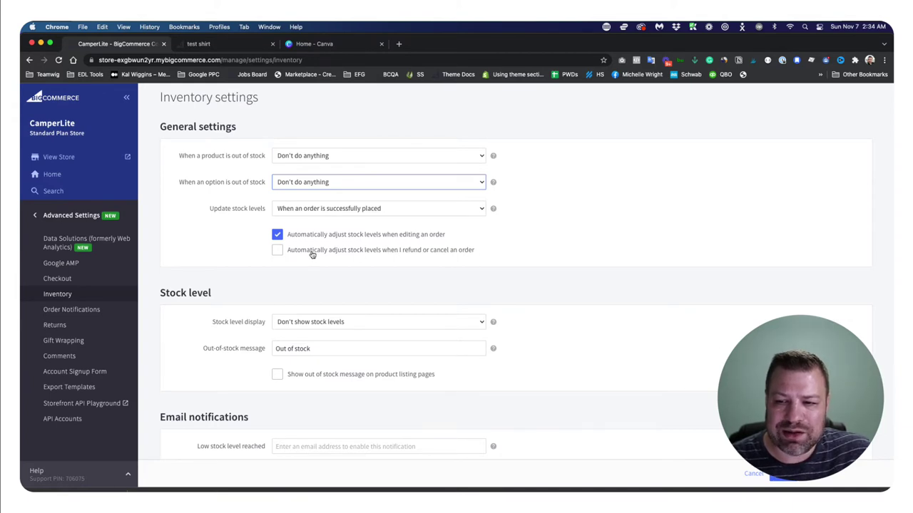
click(305, 208)
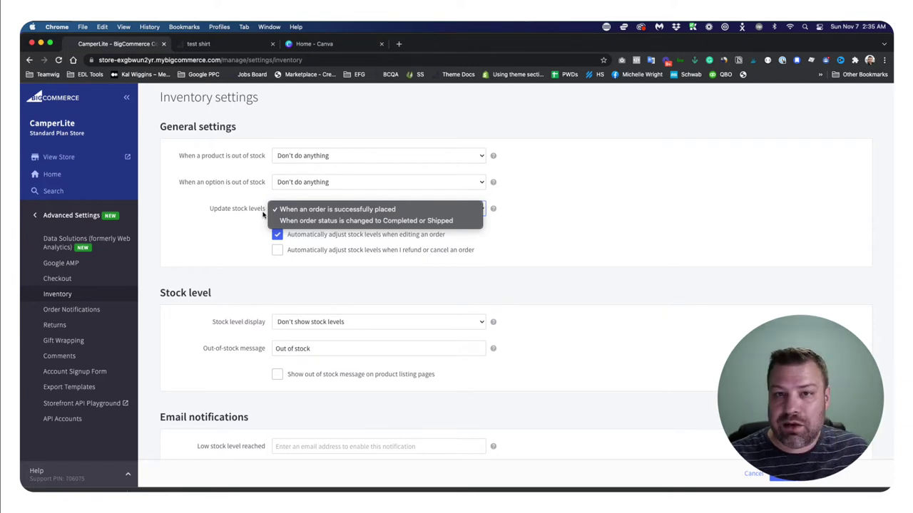
click(562, 195)
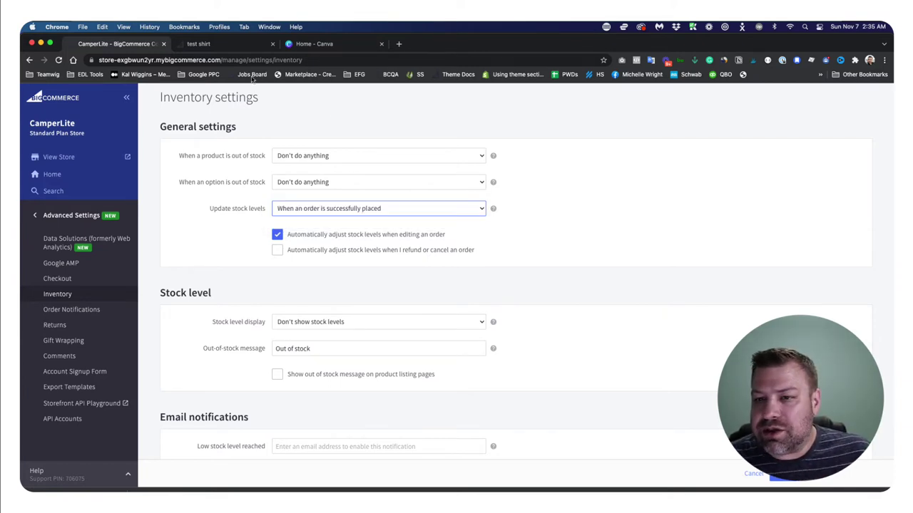
Filter the store's product list by the keyword "test" and open the test shirt for editing
click(198, 45)
click(121, 44)
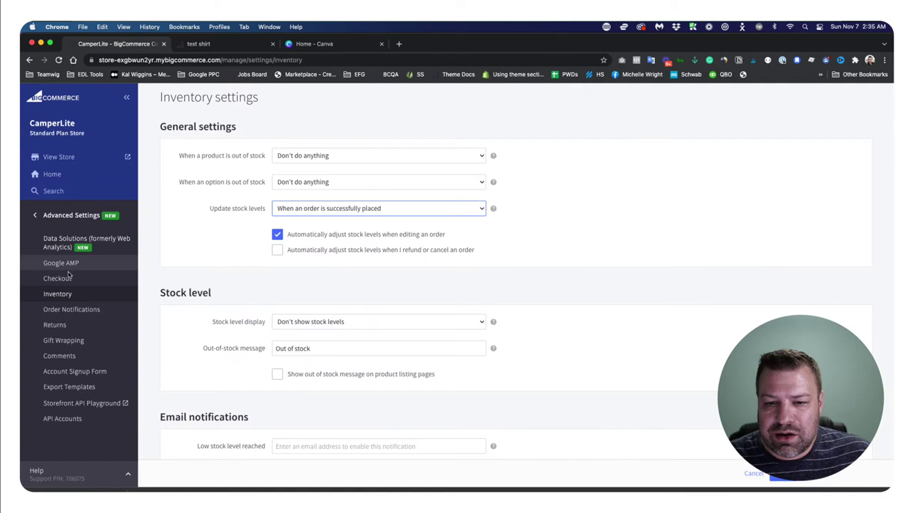
click(63, 213)
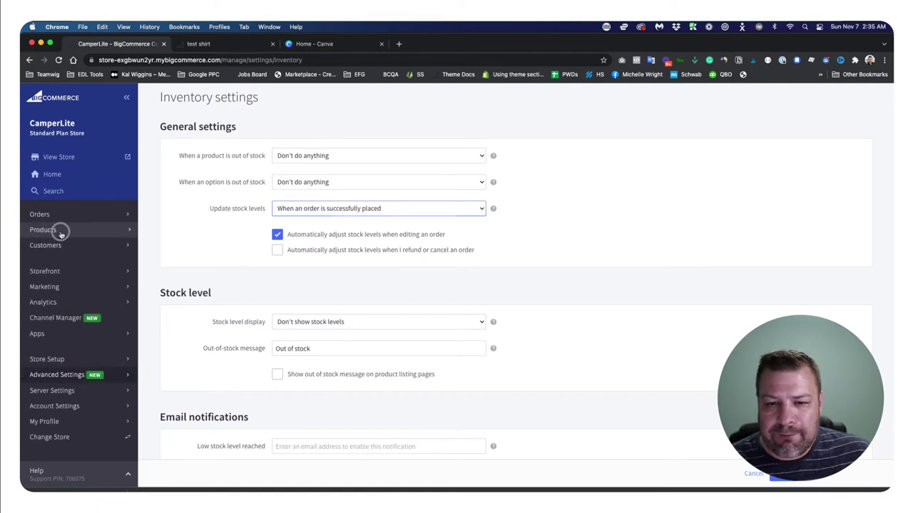
click(61, 232)
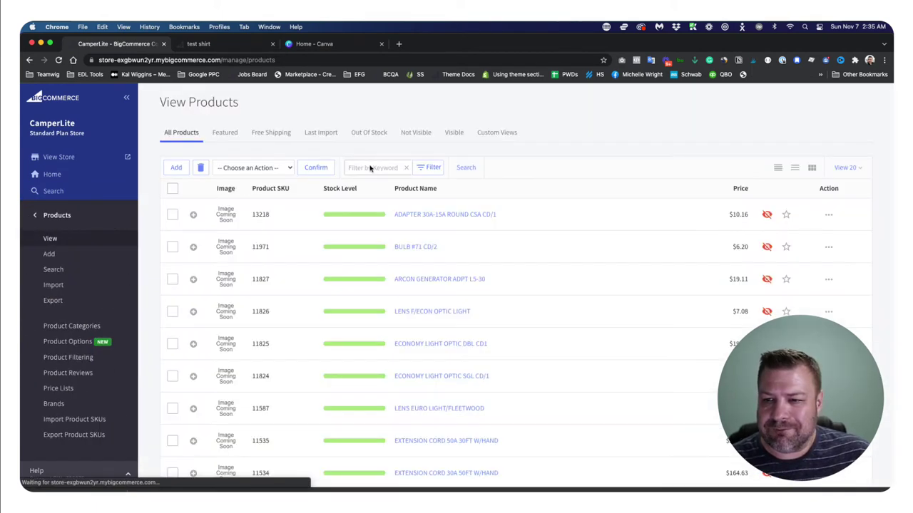
click(371, 165)
text(test)
key(Return)
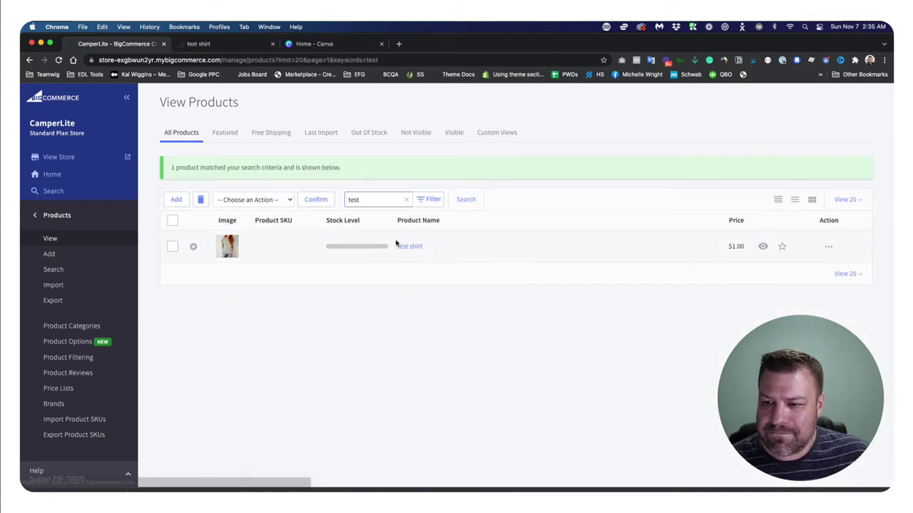
click(418, 248)
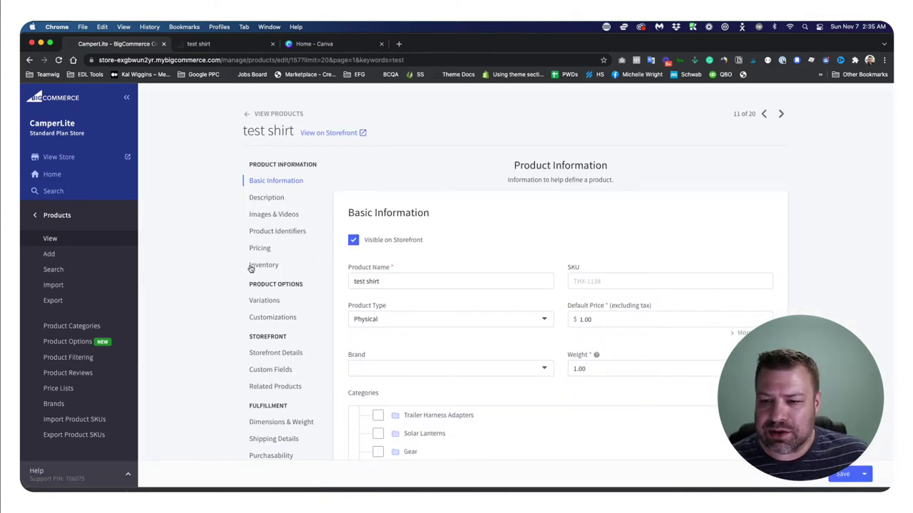
Add a Size variant option as a Rectangle List with the values Small, Medium and Large, and save the variants
click(268, 300)
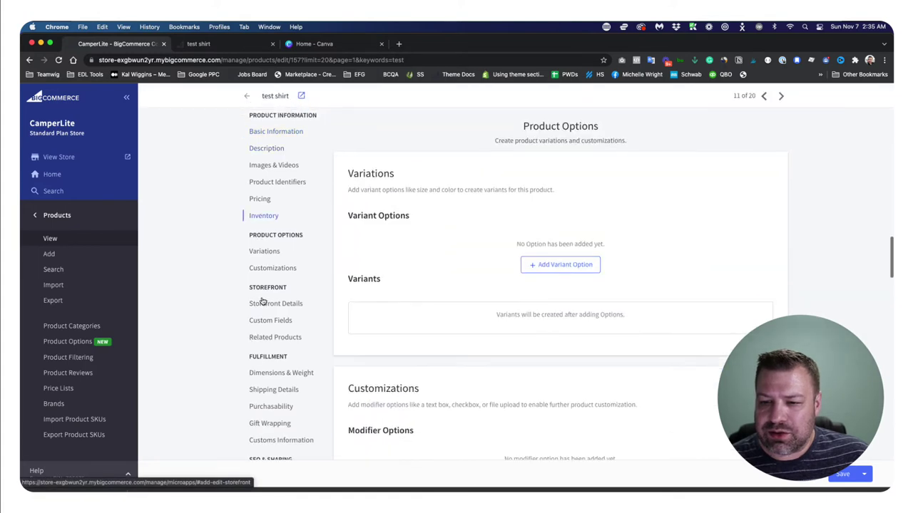
click(565, 265)
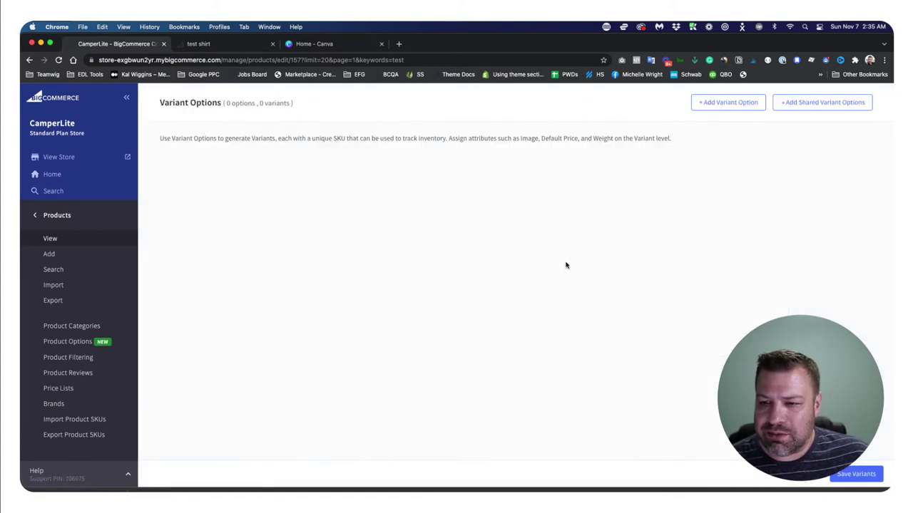
click(740, 107)
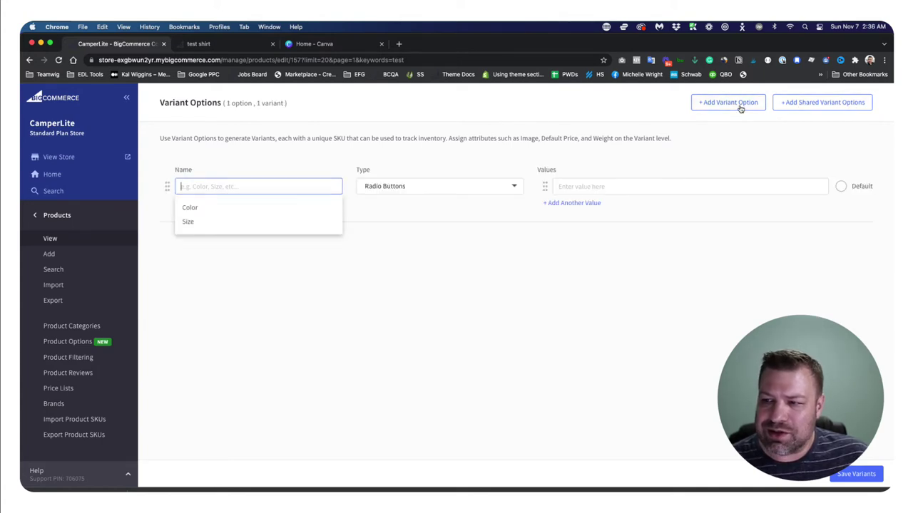
click(188, 223)
click(428, 189)
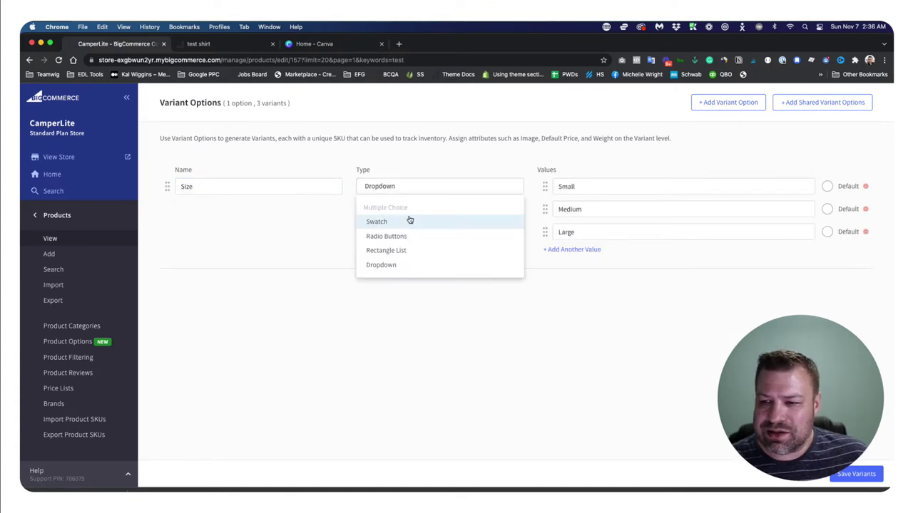
click(402, 253)
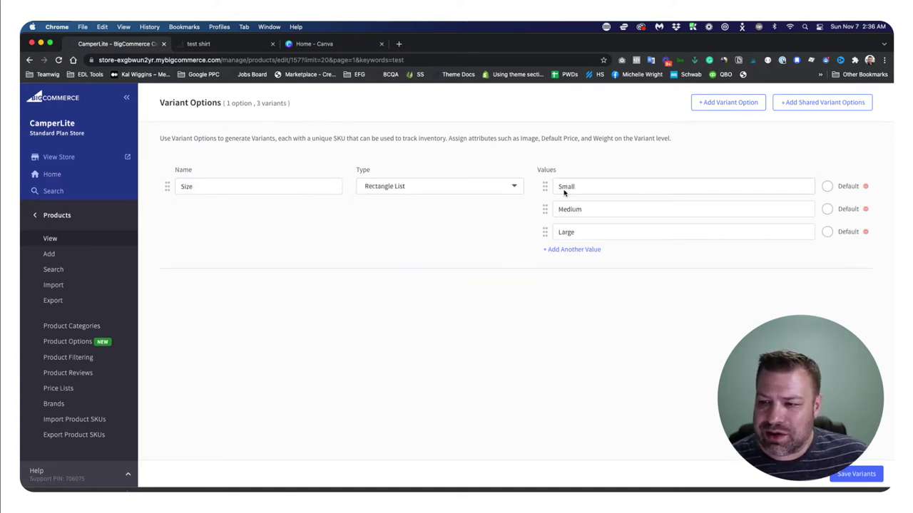
click(854, 479)
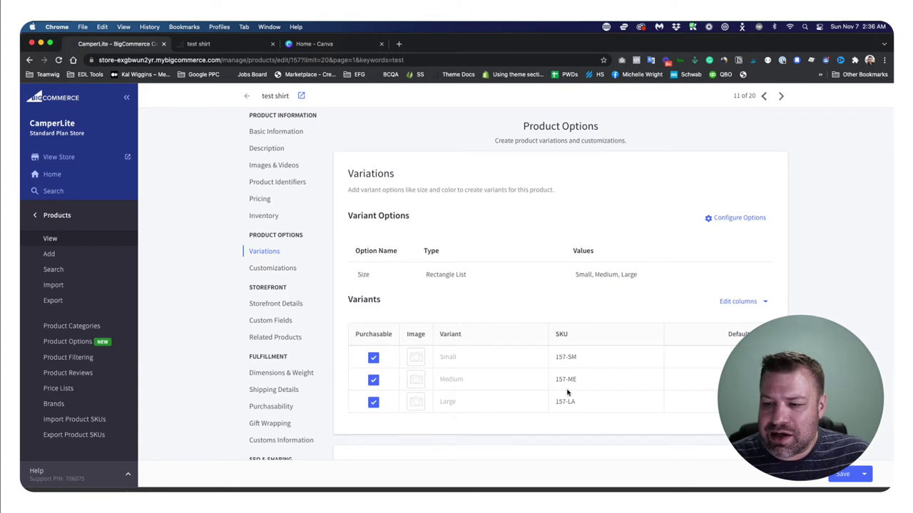
Switch the test shirt's inventory tracking to the variant level, save the product and review its variant stock levels
scroll(568, 367, down, 2)
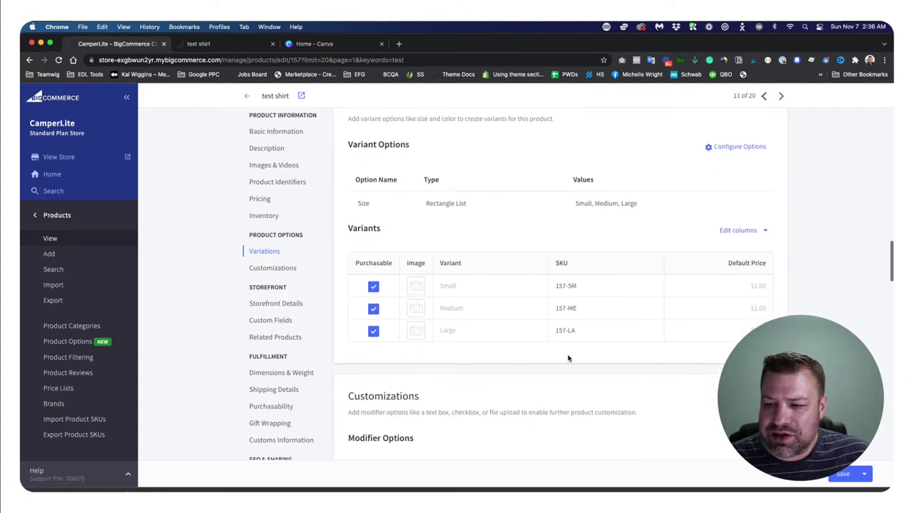
click(581, 281)
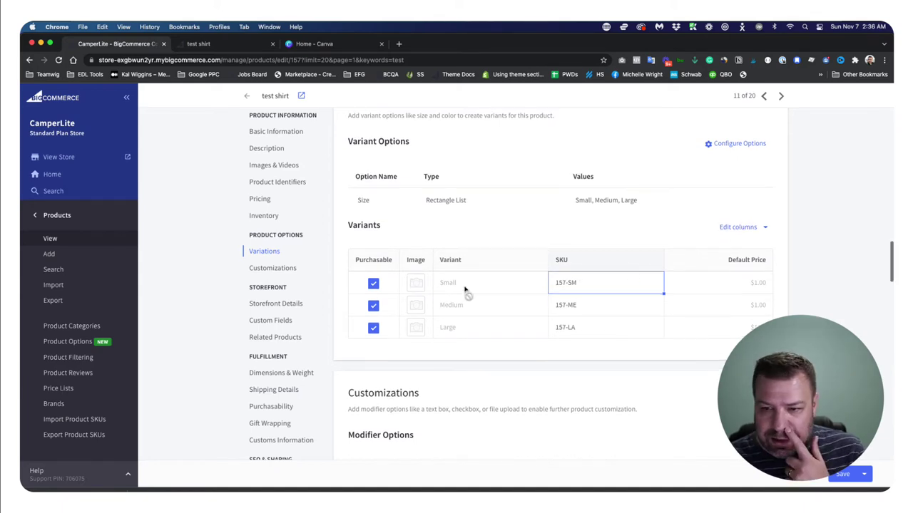
scroll(427, 287, up, 1)
click(263, 215)
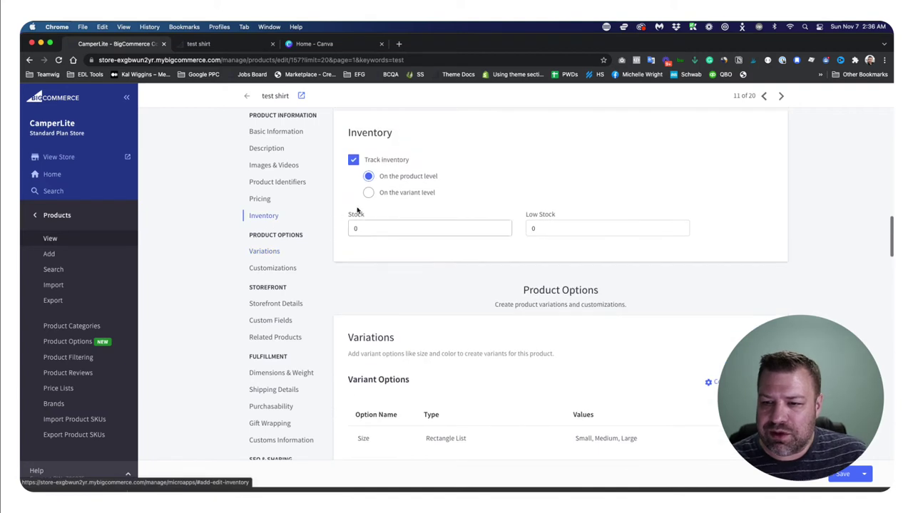
click(368, 192)
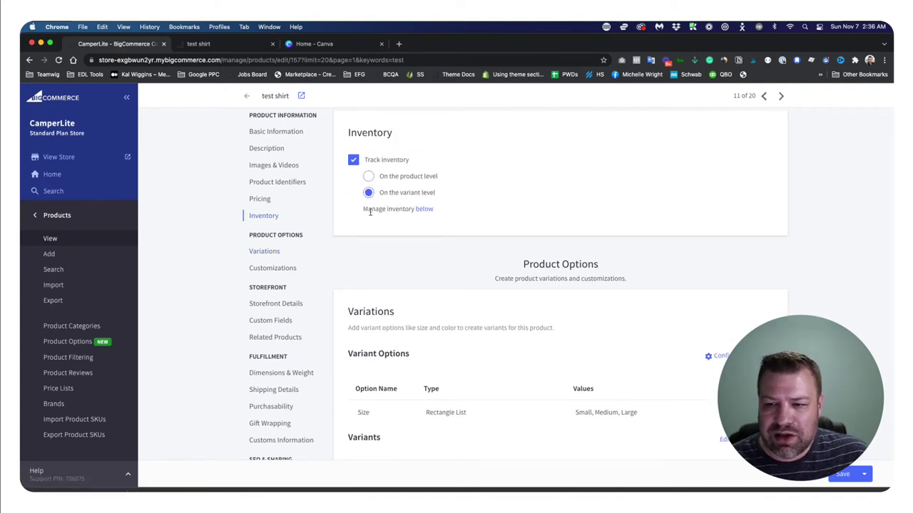
click(426, 210)
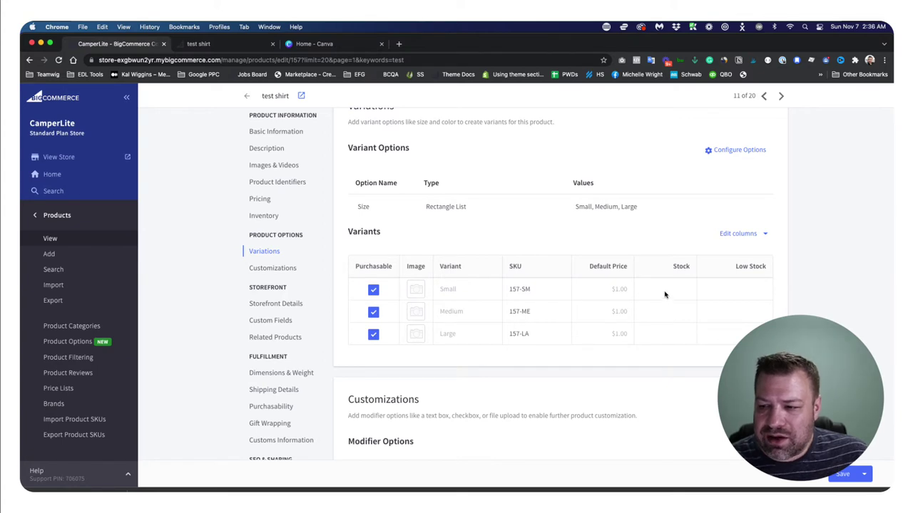
click(843, 475)
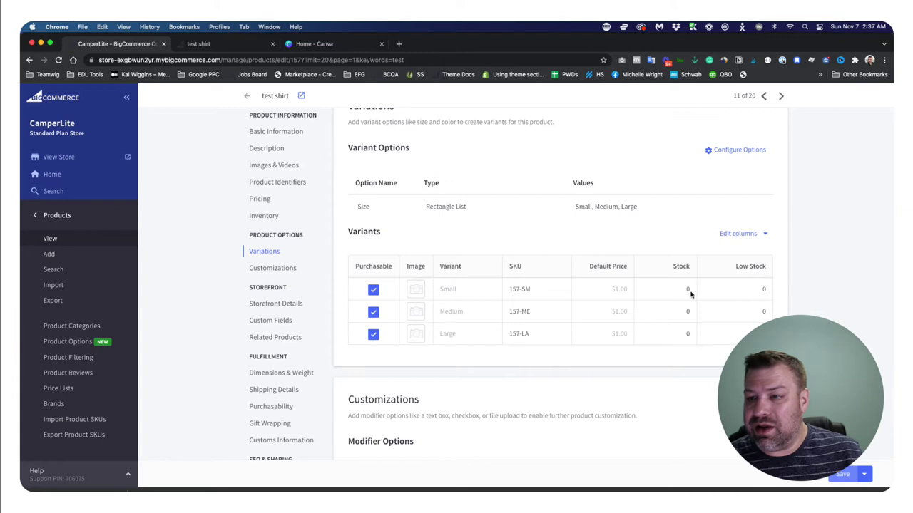
scroll(458, 276, up, 5)
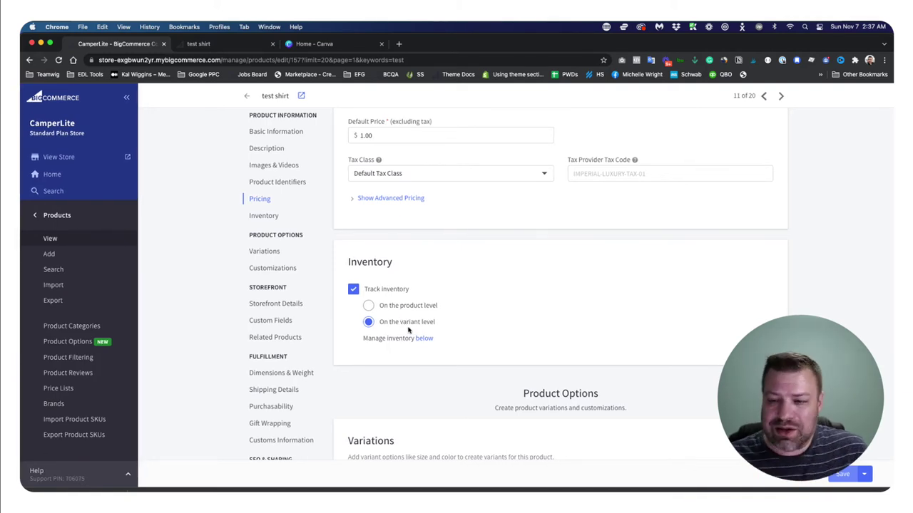
scroll(430, 325, down, 5)
scroll(430, 324, down, 2)
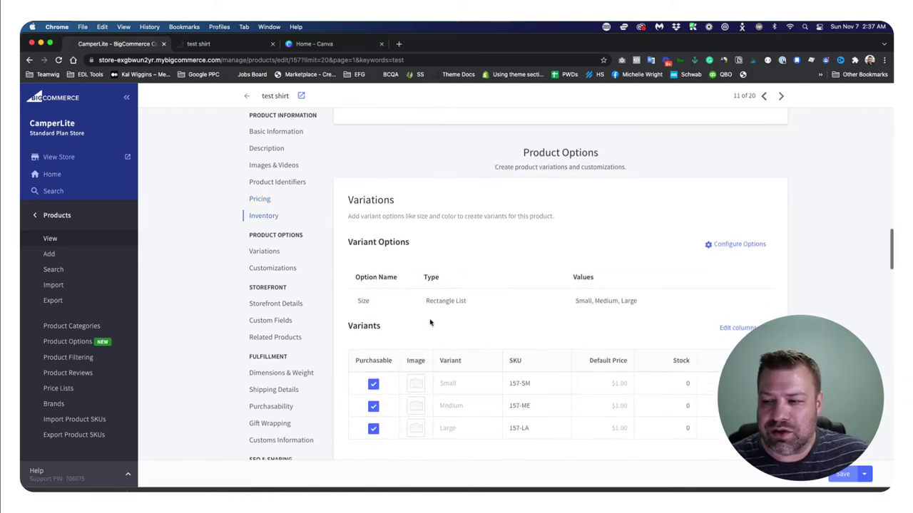
On the test shirt's storefront page, select the Small, Medium and Large sizes in turn and examine their availability
click(222, 47)
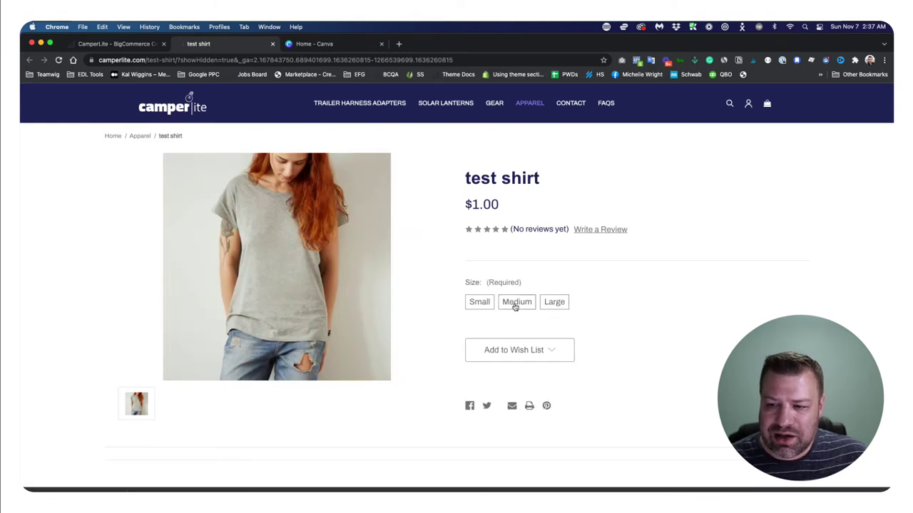
click(479, 302)
click(519, 304)
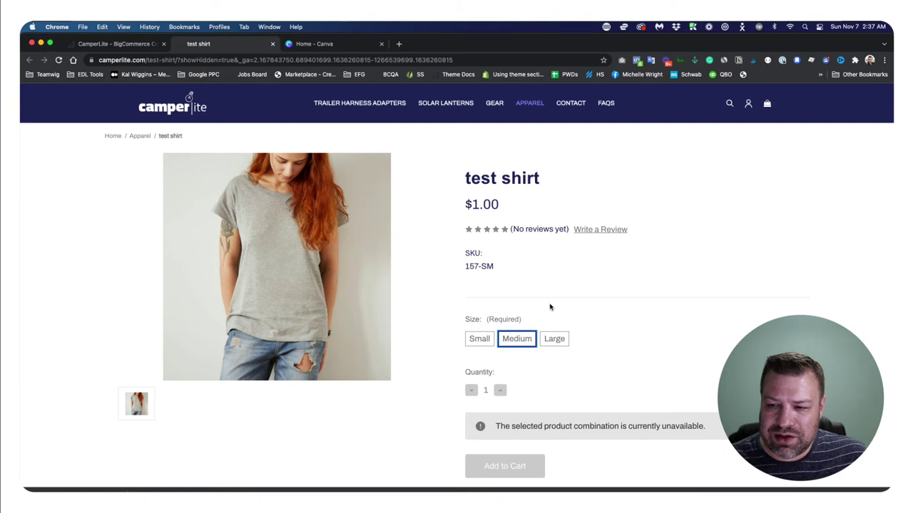
click(553, 339)
click(479, 341)
scroll(480, 343, down, 2)
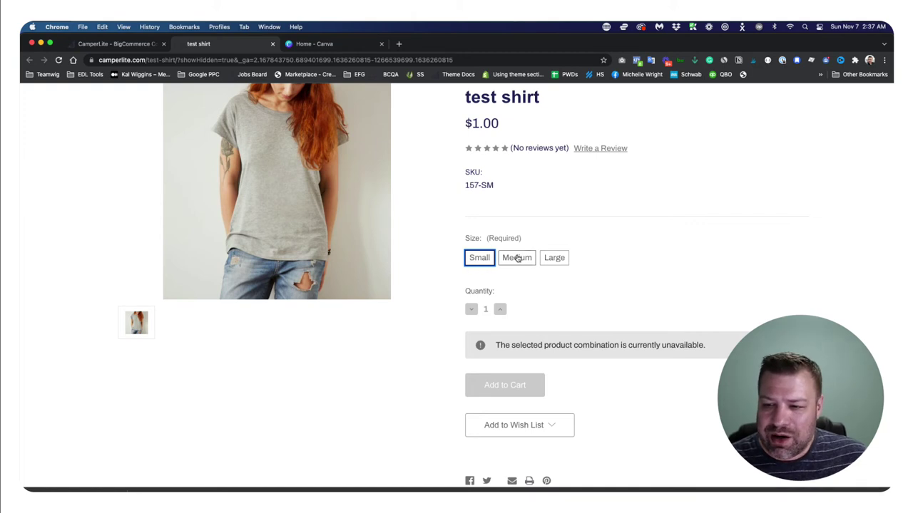
drag(722, 348, 490, 346)
scroll(510, 360, down, 1)
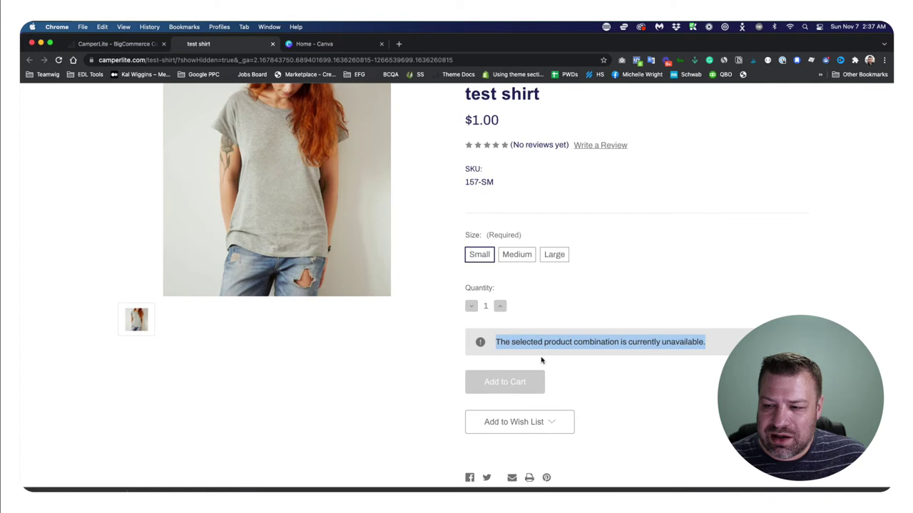
Return to the store admin, set the Small variant's stock to 5 and save the product
click(118, 43)
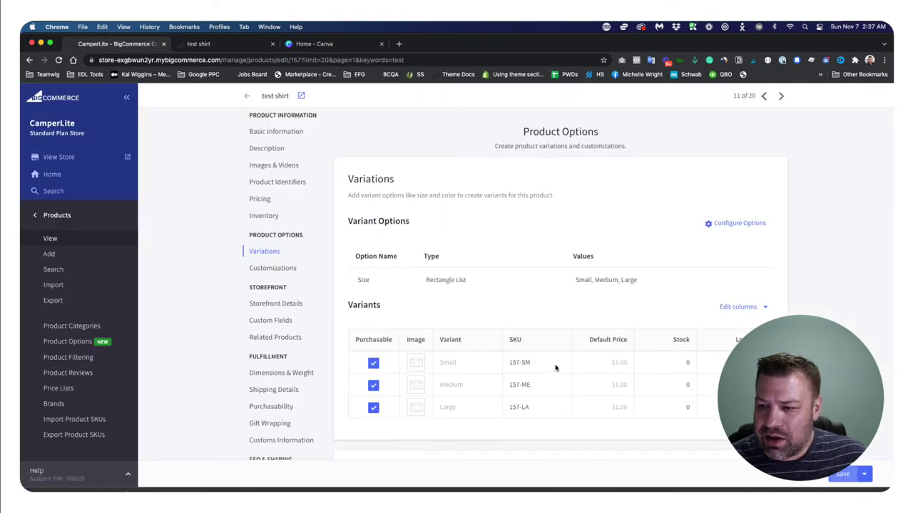
click(684, 363)
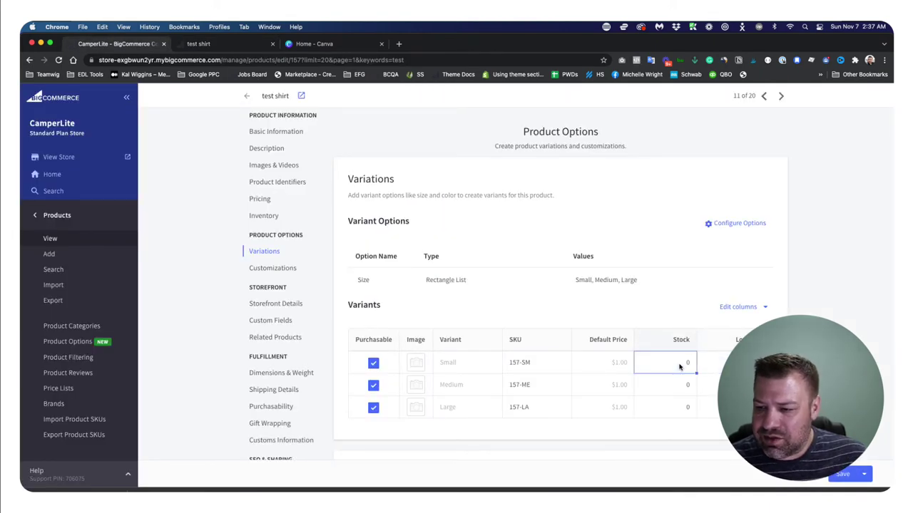
text(5)
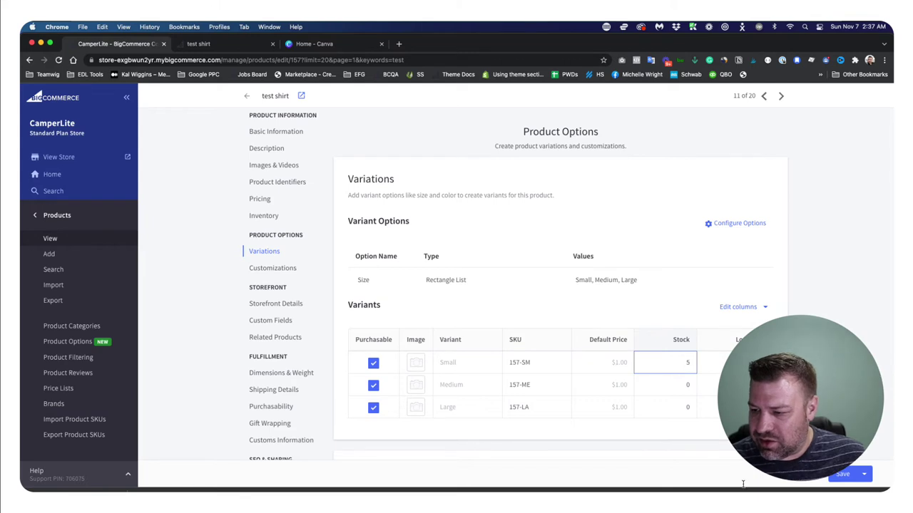
click(841, 475)
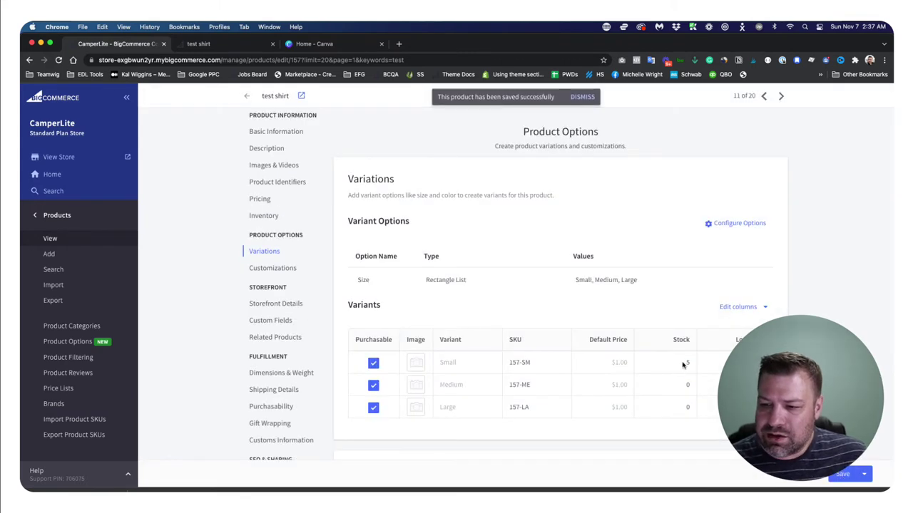
Refresh the test shirt's storefront page, add one shirt in size Small to the cart and dismiss the cart confirmation
click(213, 45)
key(super+r)
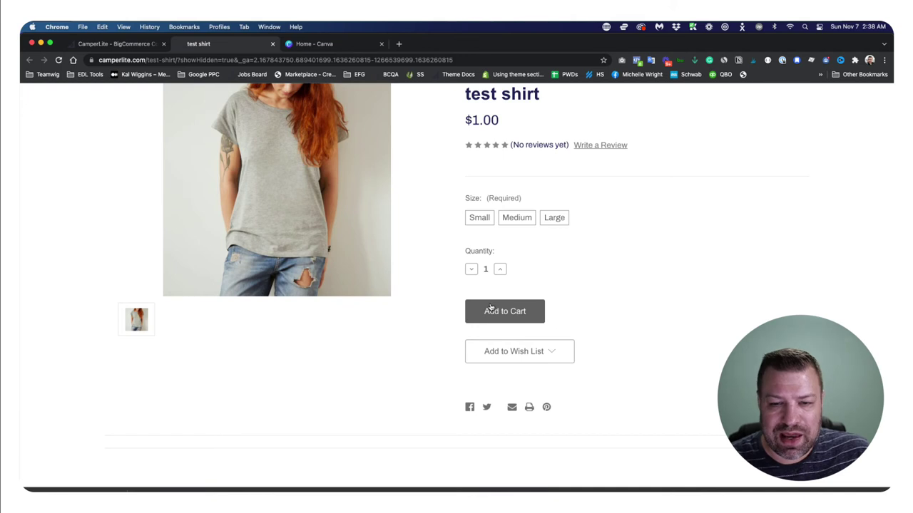
scroll(491, 308, up, 1)
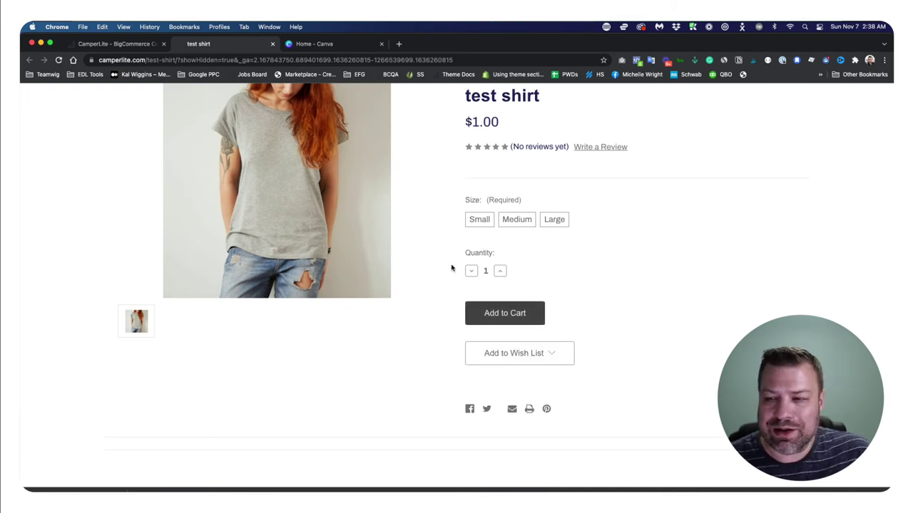
click(476, 222)
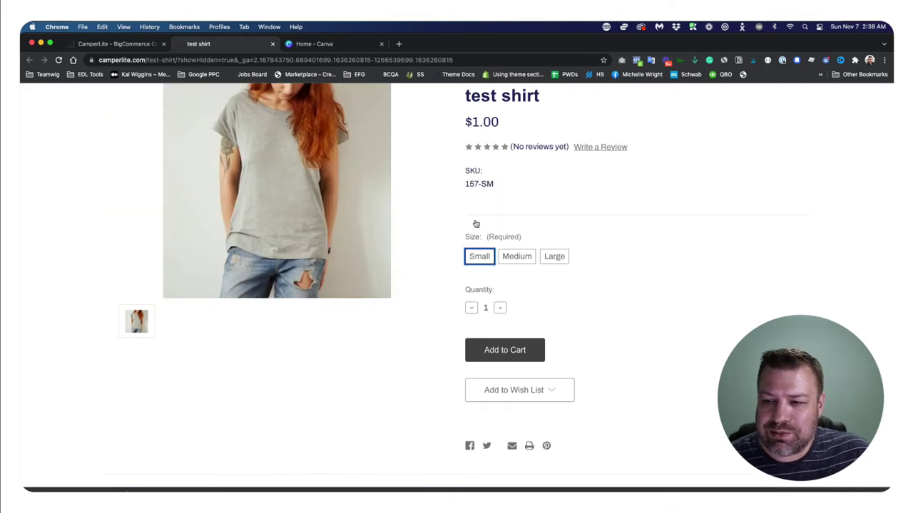
click(511, 350)
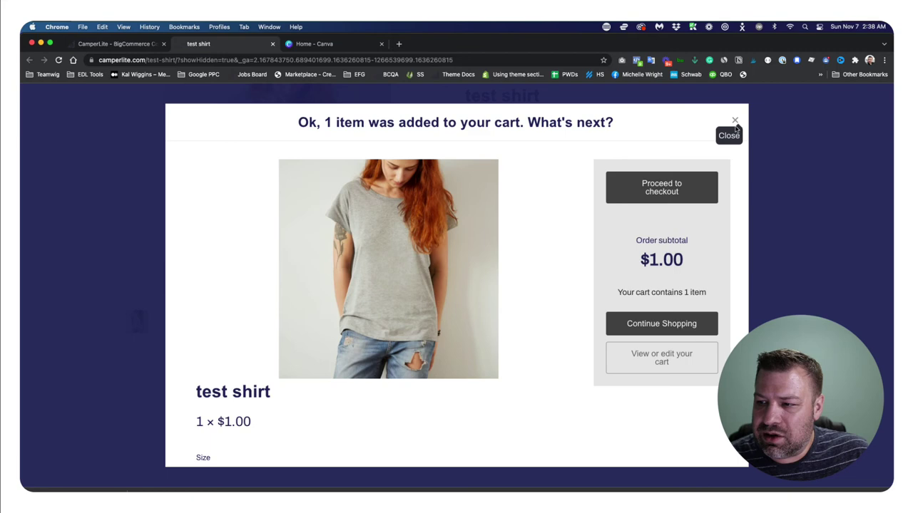
click(734, 123)
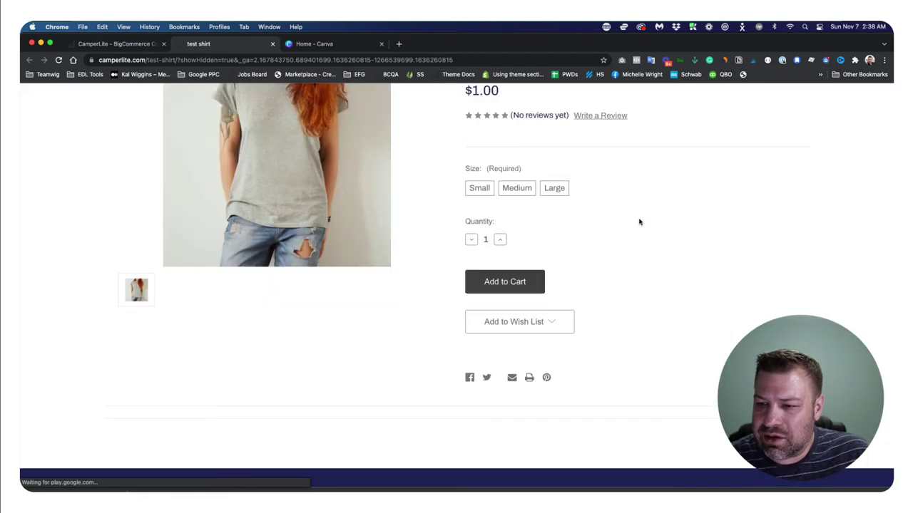
Select the Medium and Large sizes on the storefront page and examine whether each can be purchased
click(519, 190)
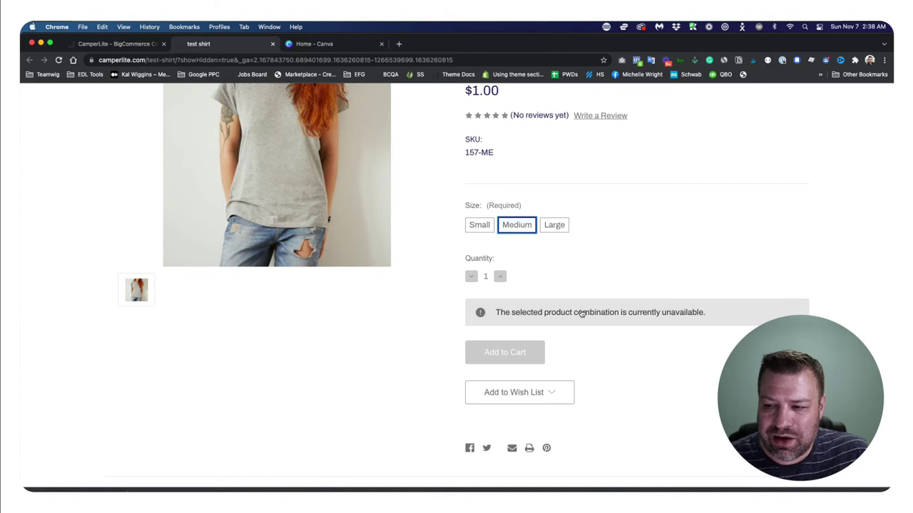
drag(730, 315, 485, 314)
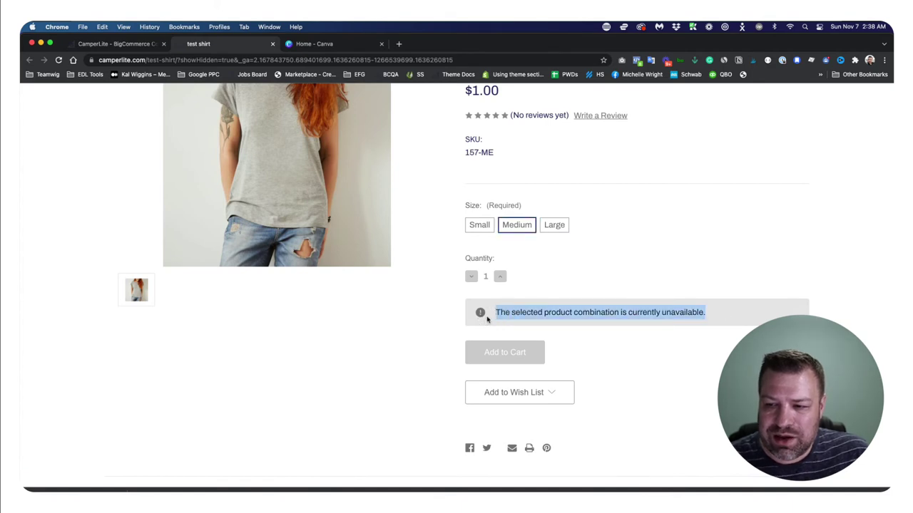
click(554, 227)
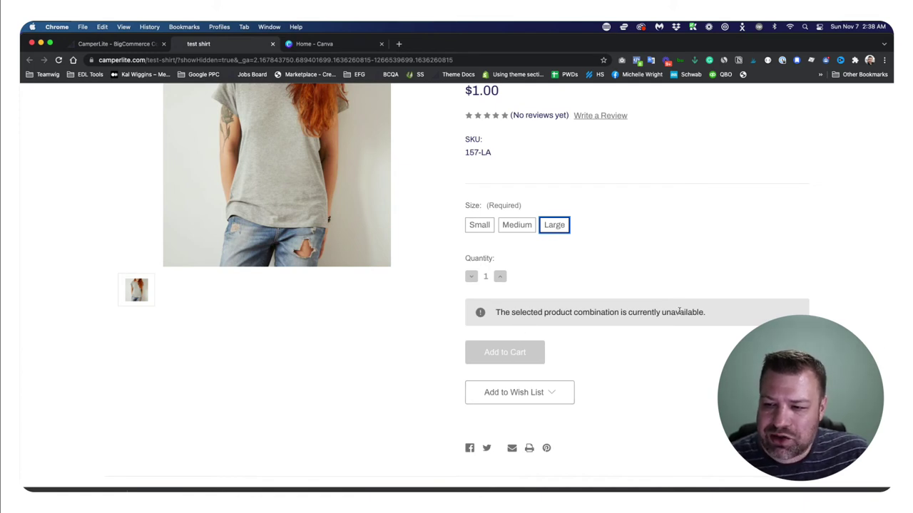
Examine the availability notice for size Large on the storefront page and switch the selection to Small
drag(707, 314, 482, 313)
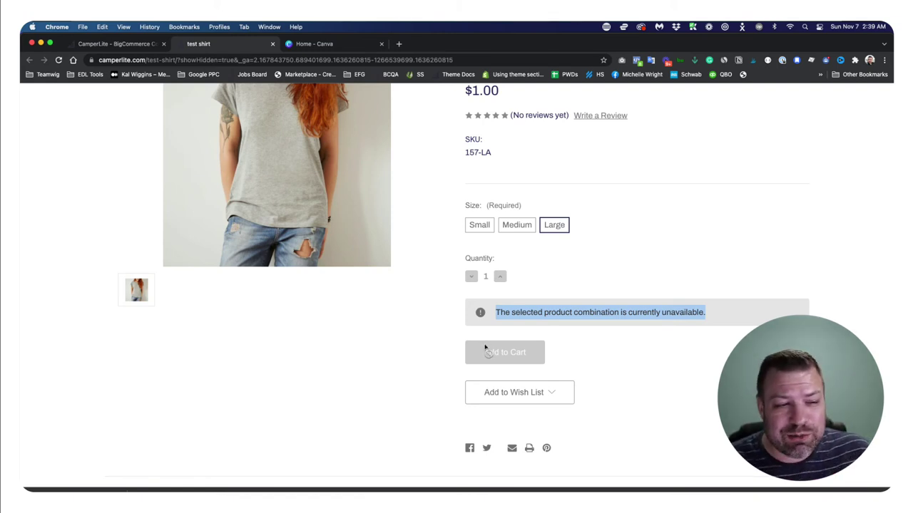
click(477, 232)
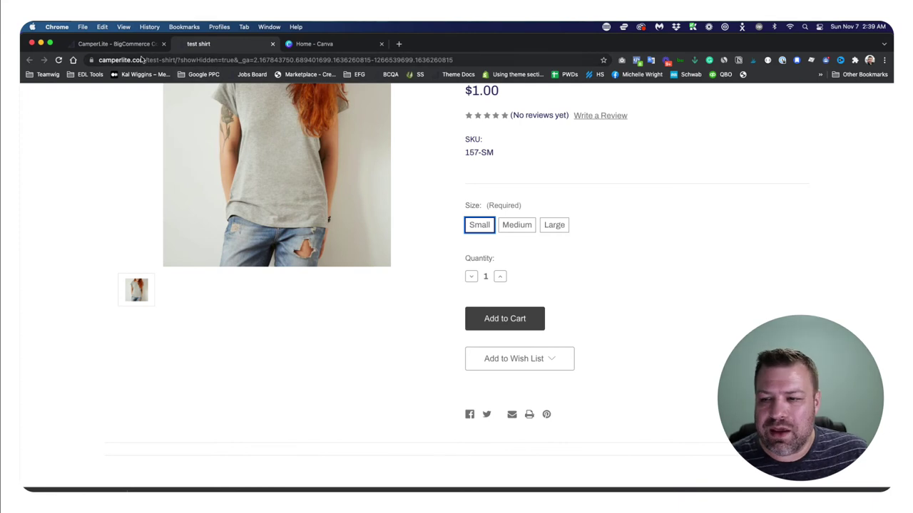
In the store admin's advanced inventory settings, set out-of-stock options to "Mark the option as out of stock" and save
click(117, 43)
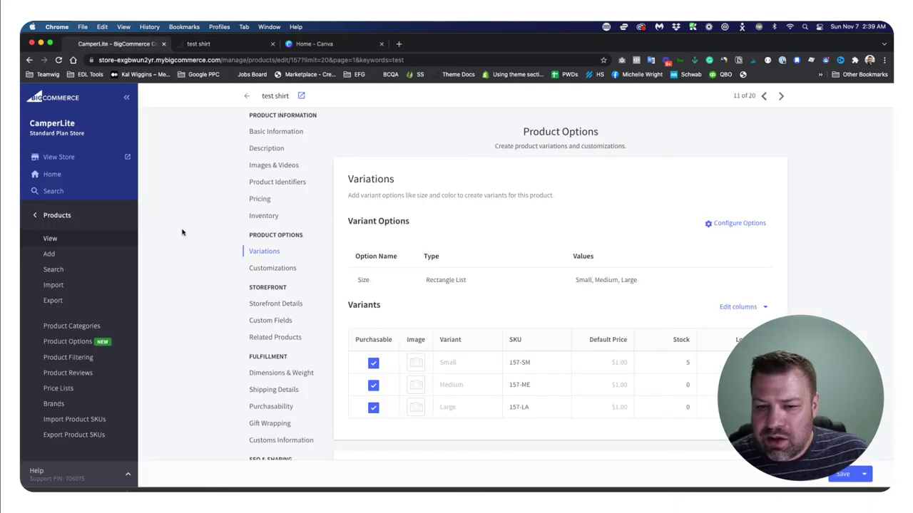
click(45, 215)
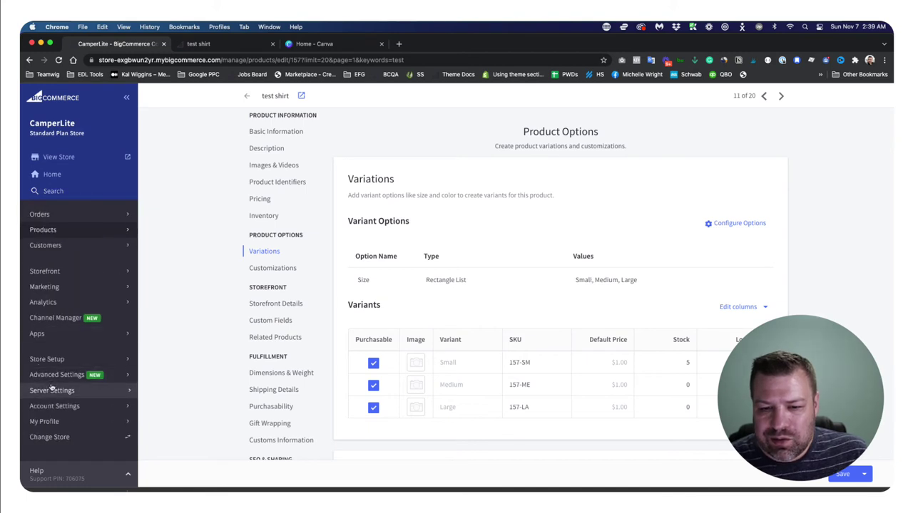
click(53, 375)
click(57, 294)
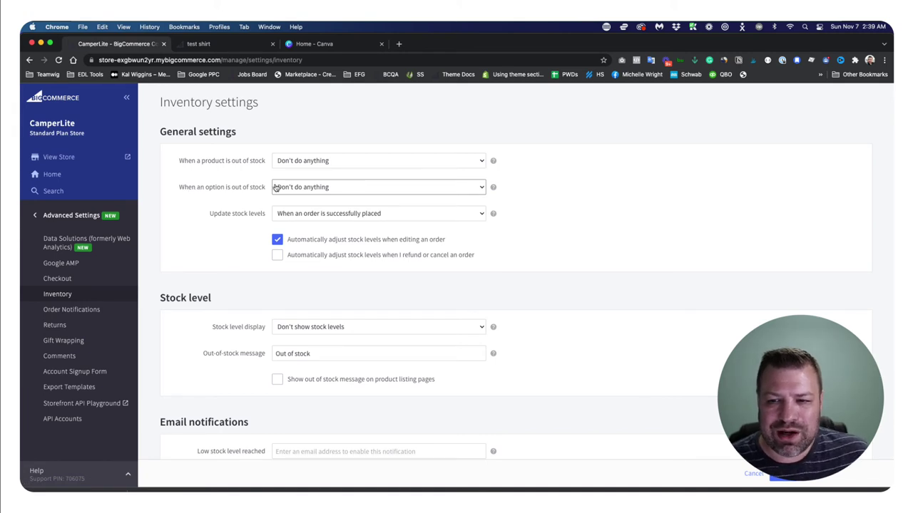
click(297, 190)
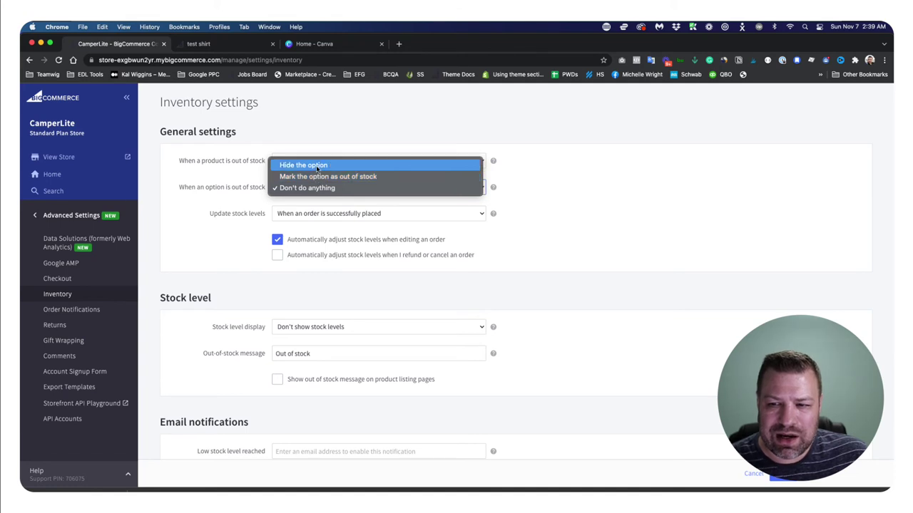
click(317, 177)
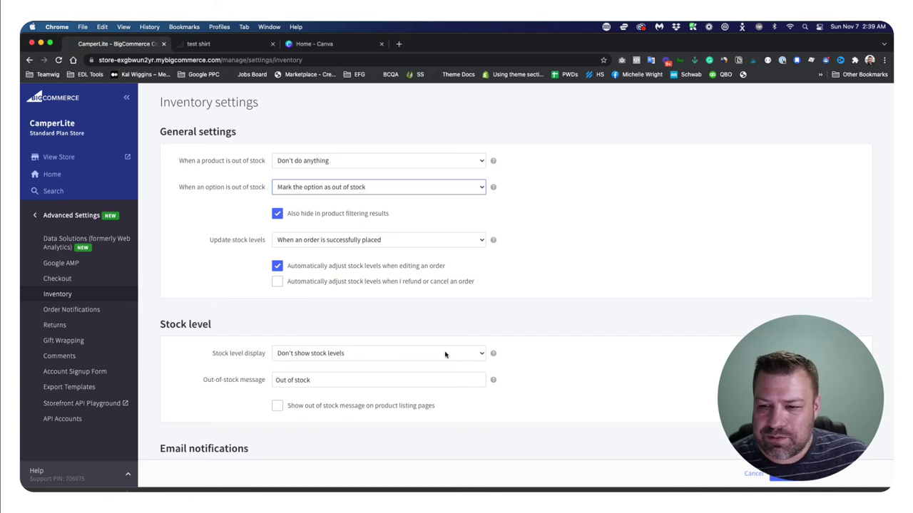
click(779, 480)
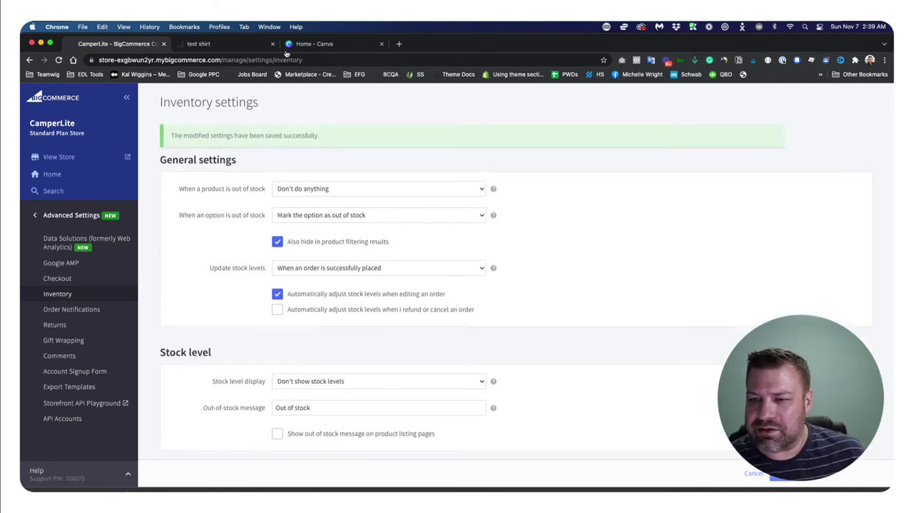
Refresh the test shirt's storefront page and select Medium, Small and Medium again to examine how out-of-stock sizes behave
click(213, 45)
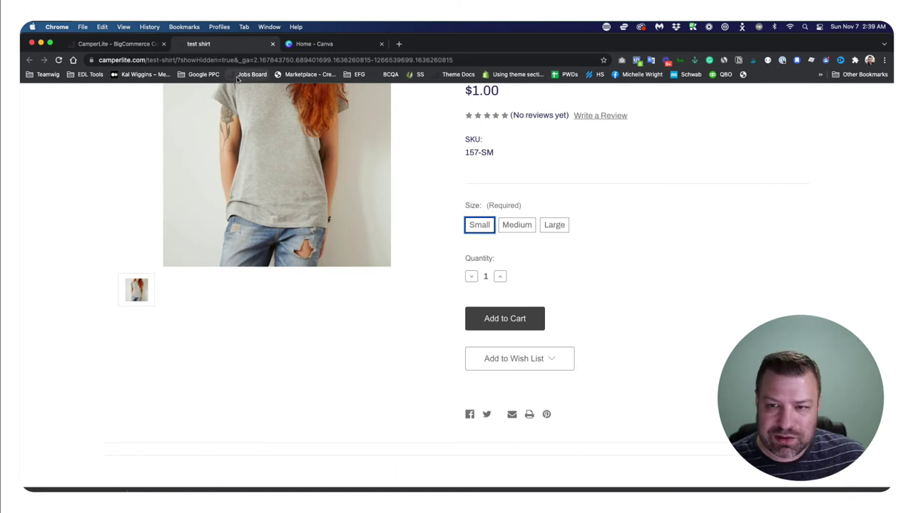
key(super+r)
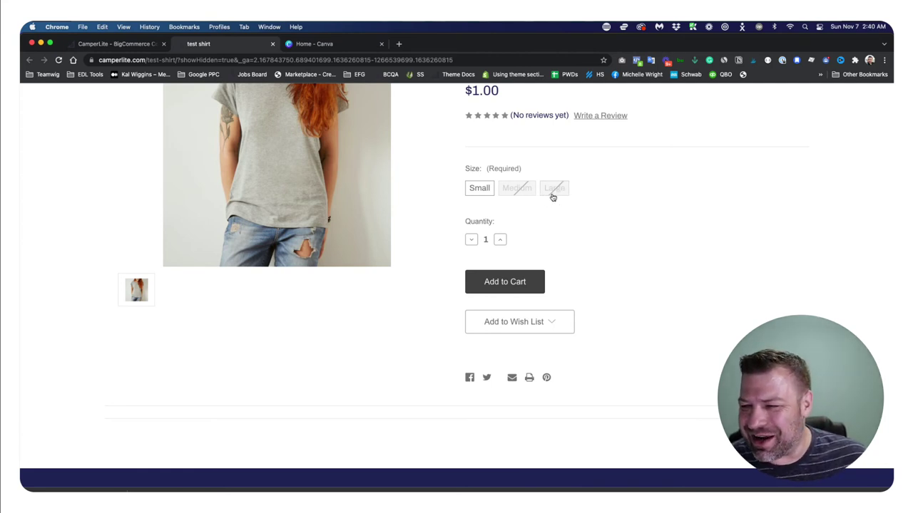
click(507, 191)
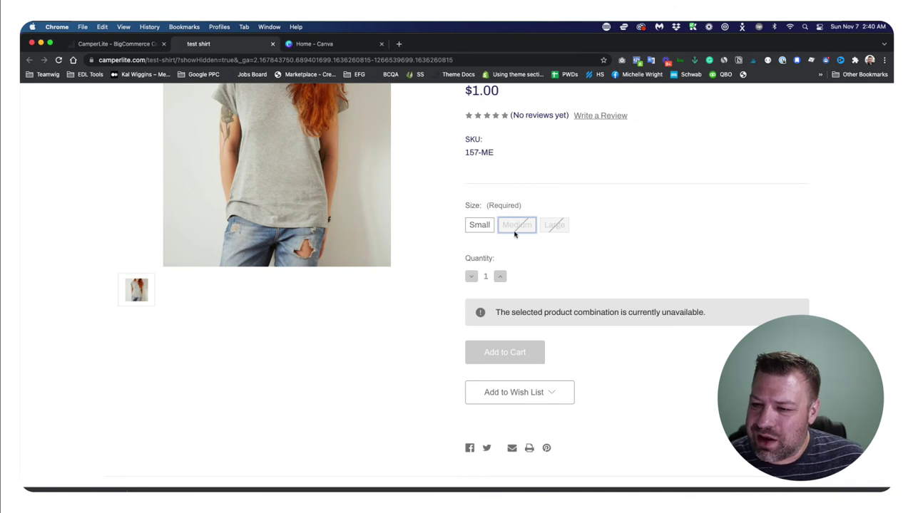
click(485, 227)
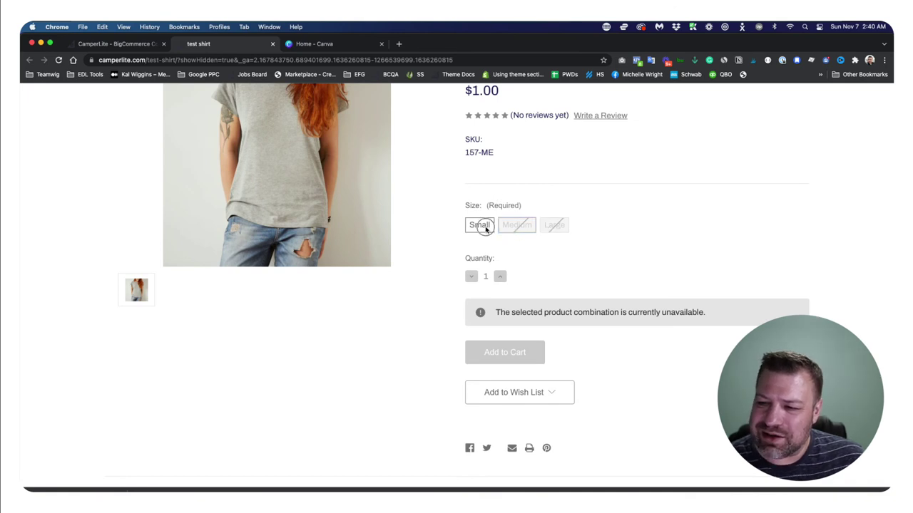
click(517, 226)
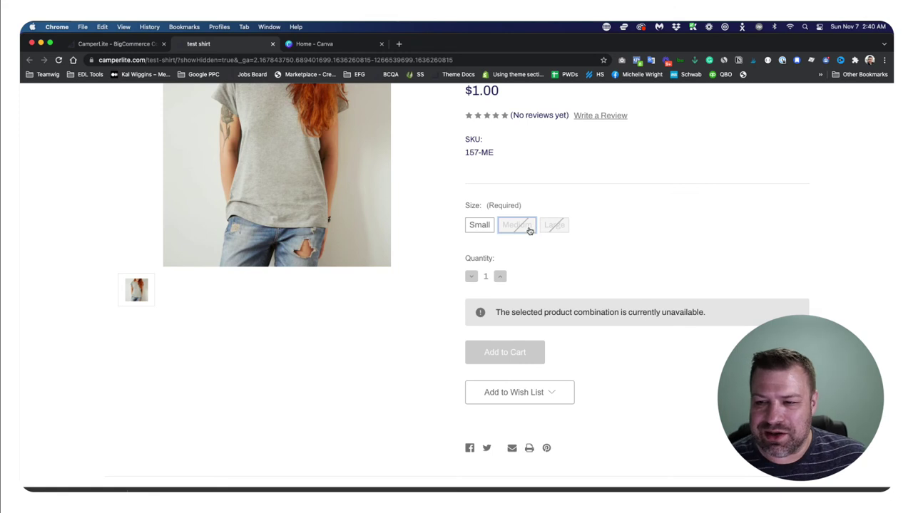
Return to the inventory settings, change the out-of-stock option behaviour to "Hide the option" and save
click(114, 45)
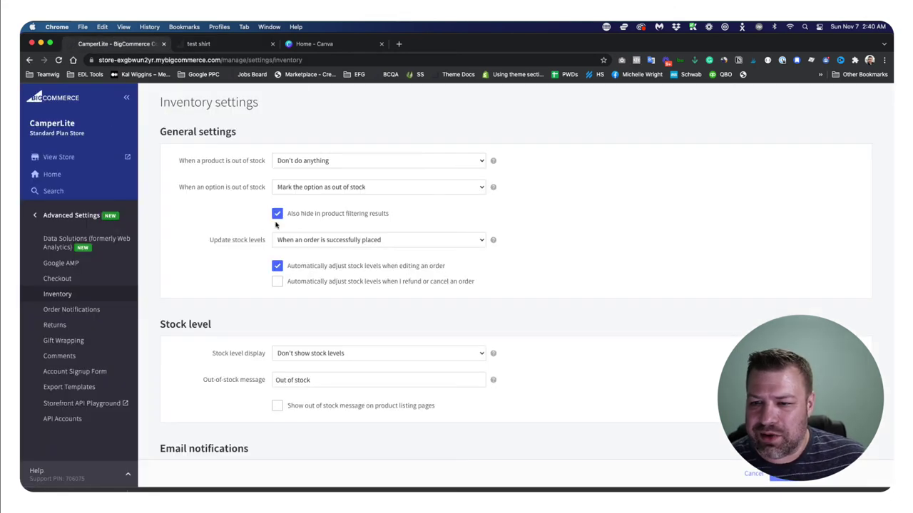
click(313, 188)
click(305, 176)
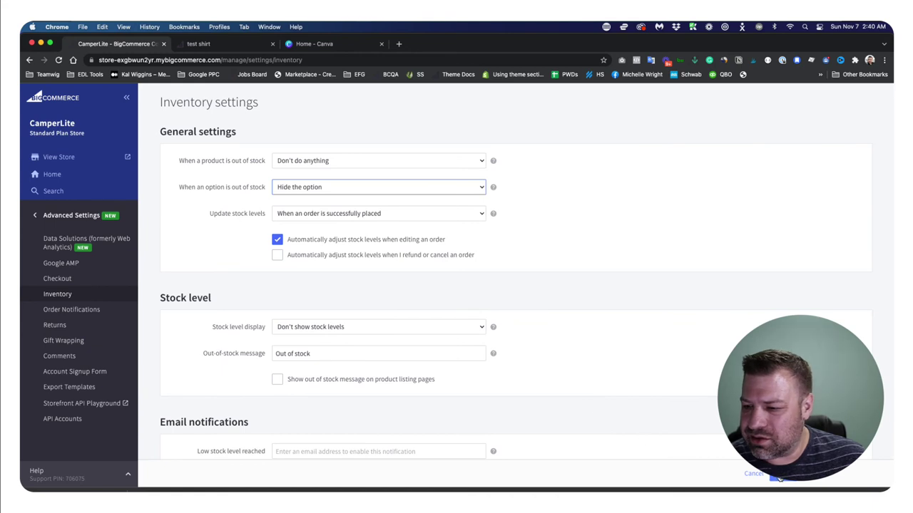
Reload the test shirt's storefront page, examine which sizes are offered and select Small
click(234, 44)
key(super+r)
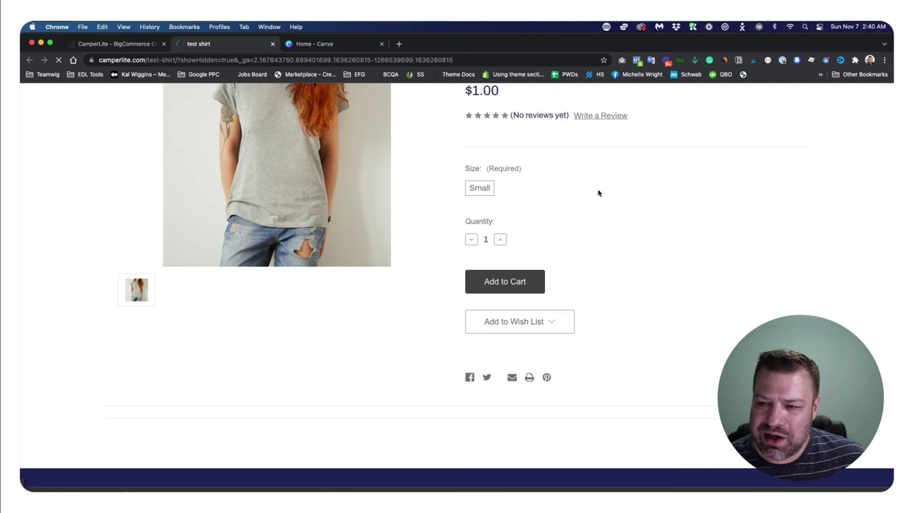
click(482, 189)
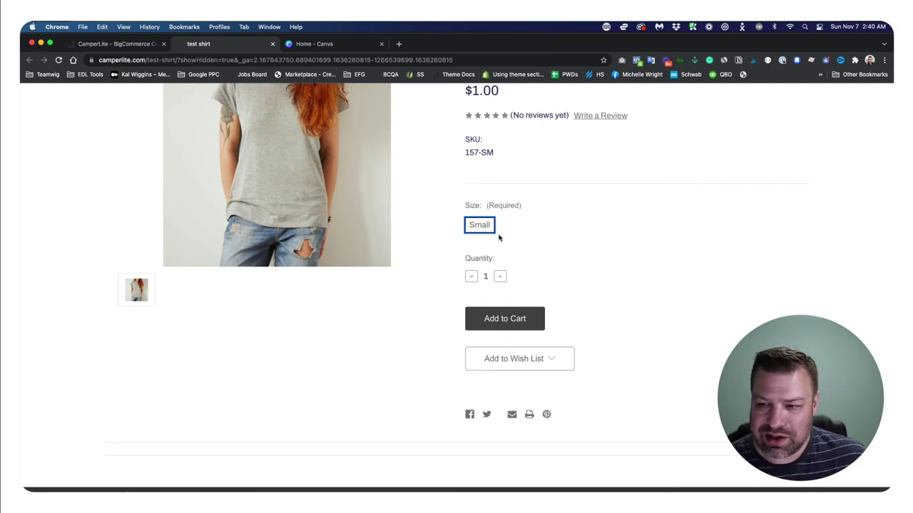
Switch the out-of-stock option setting back to "Mark the option as out of stock", review "Also hide in product filtering results" and save
click(124, 44)
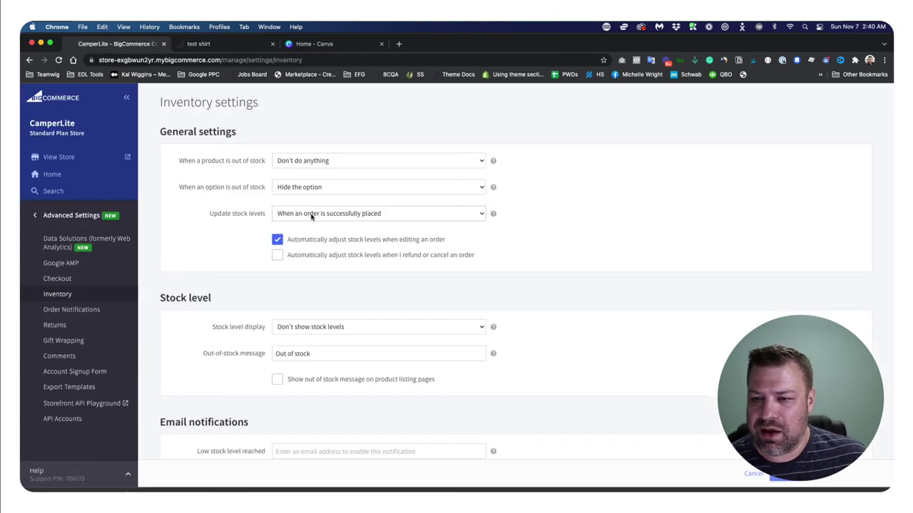
click(313, 190)
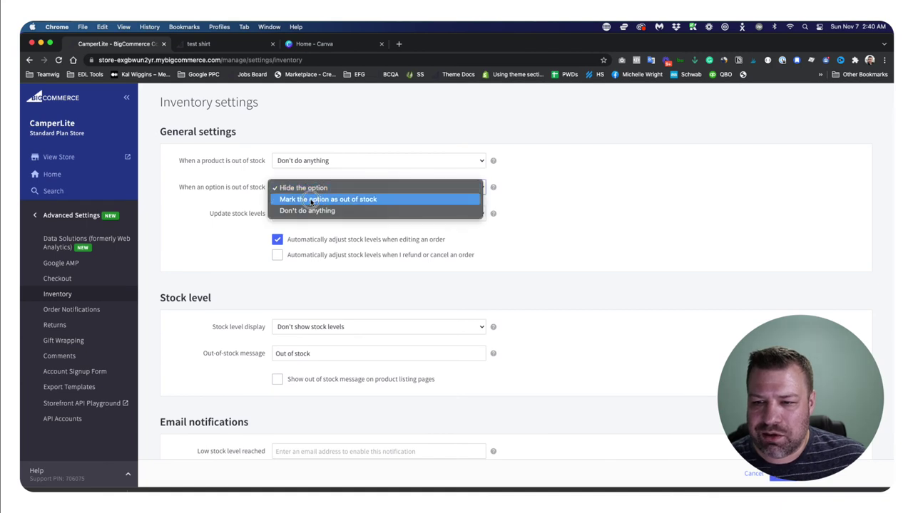
click(311, 198)
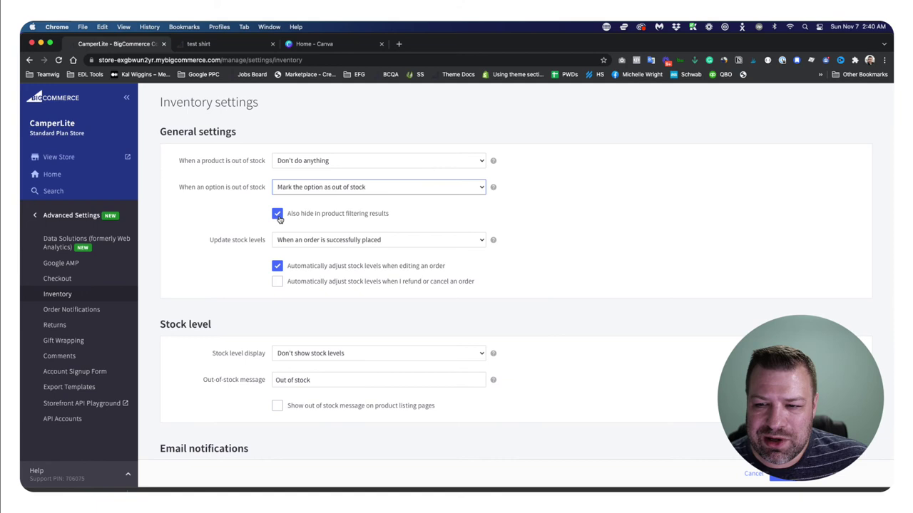
drag(399, 214, 336, 221)
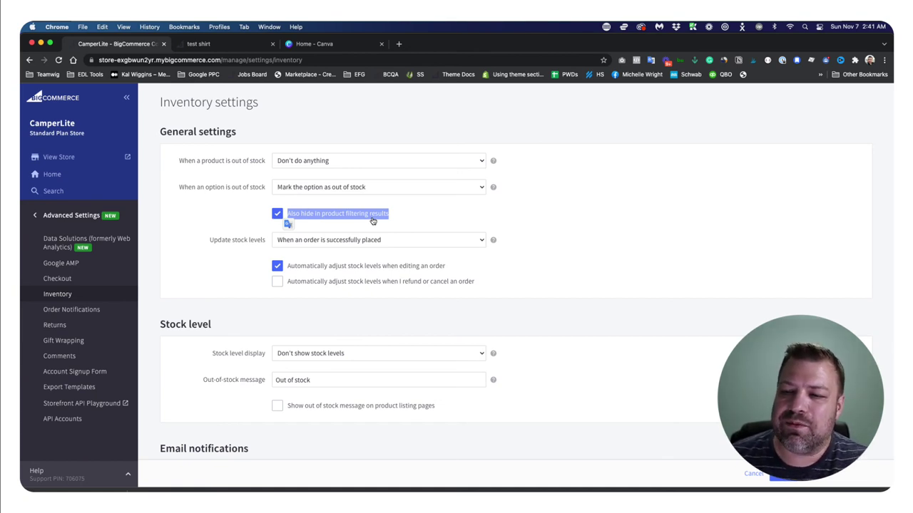
click(402, 214)
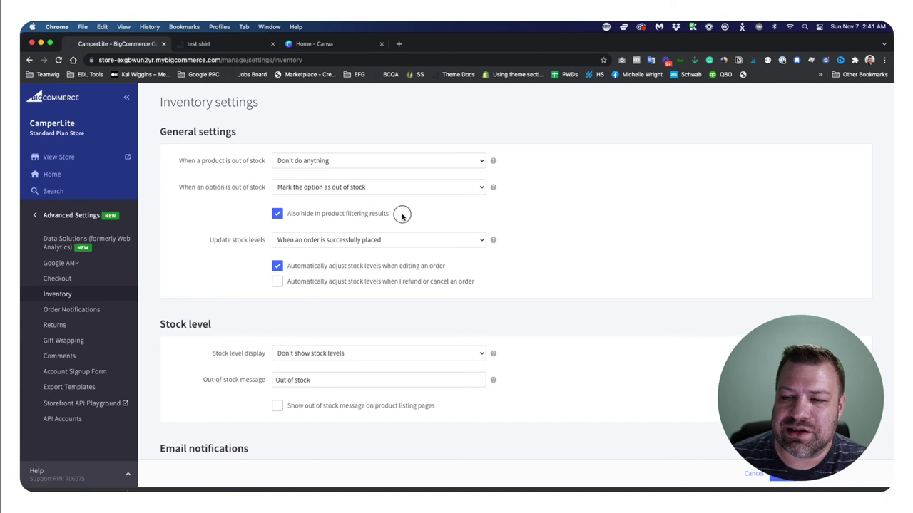
drag(398, 215, 273, 219)
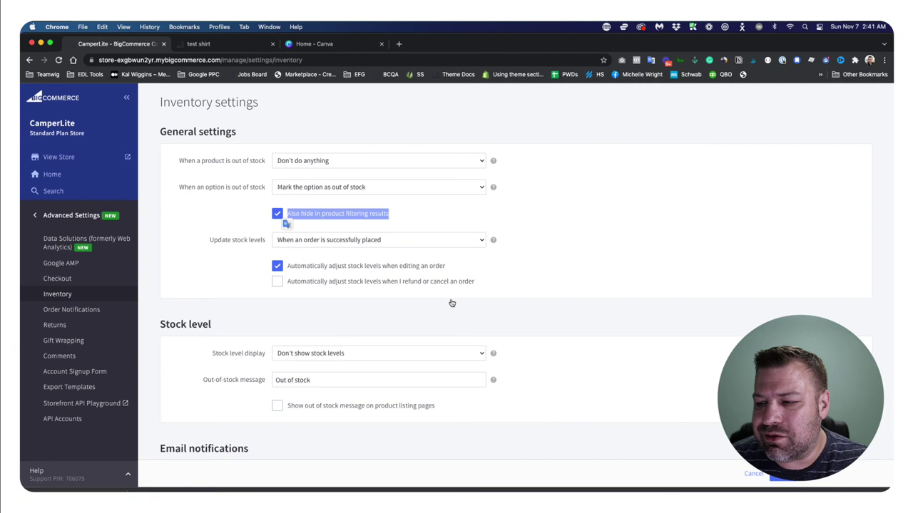
click(779, 476)
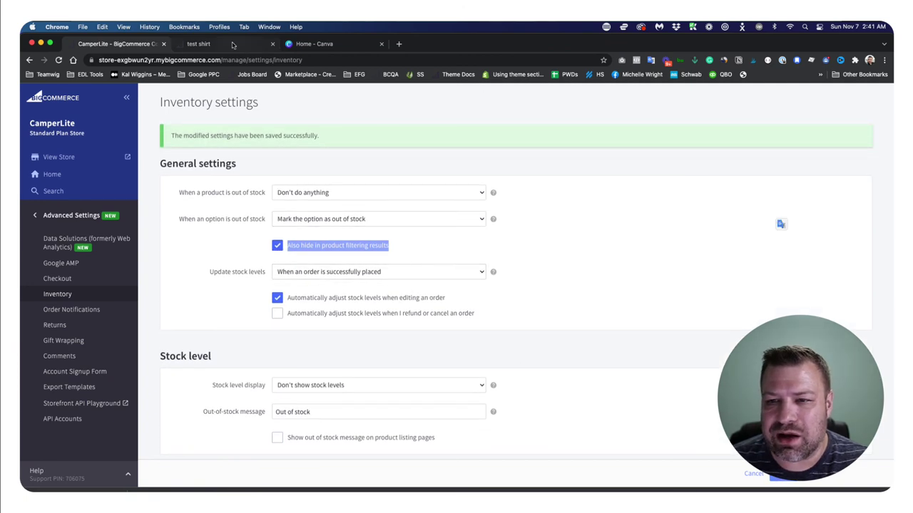
Reload the test shirt's storefront page to check how the Medium and Large sizes are displayed
click(232, 45)
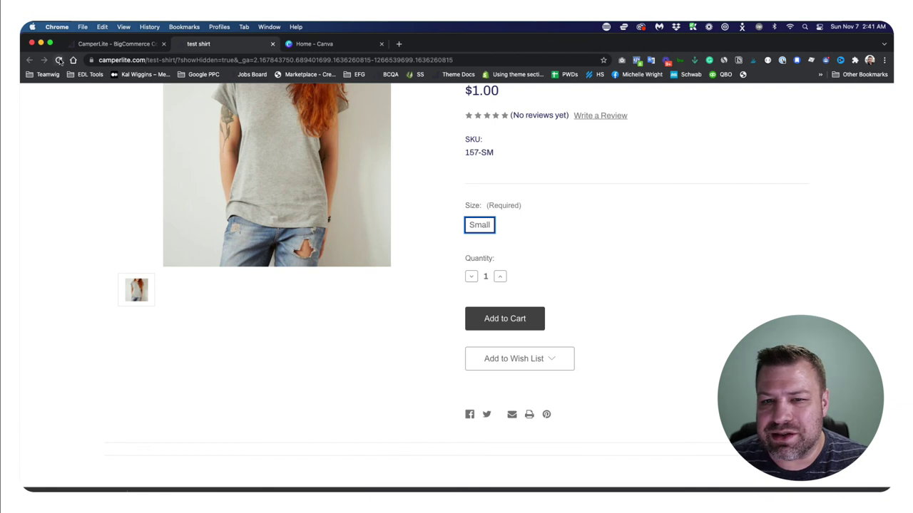
click(59, 60)
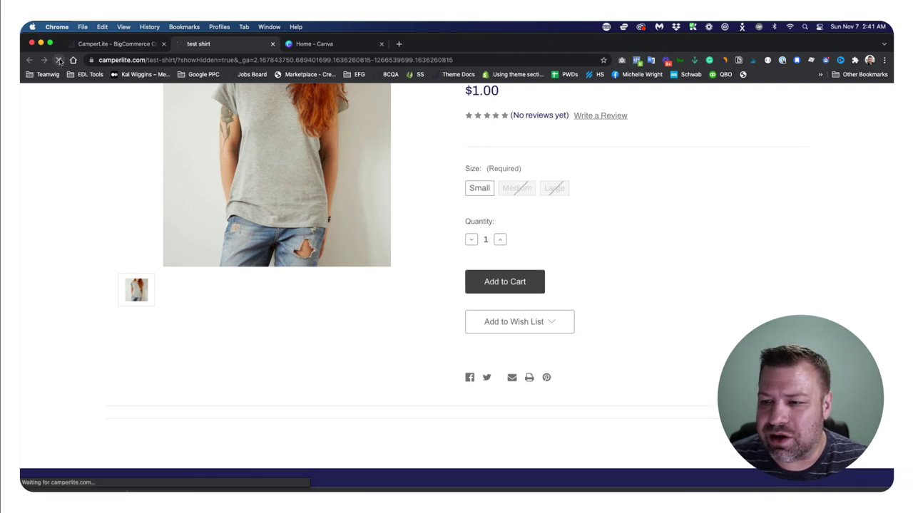